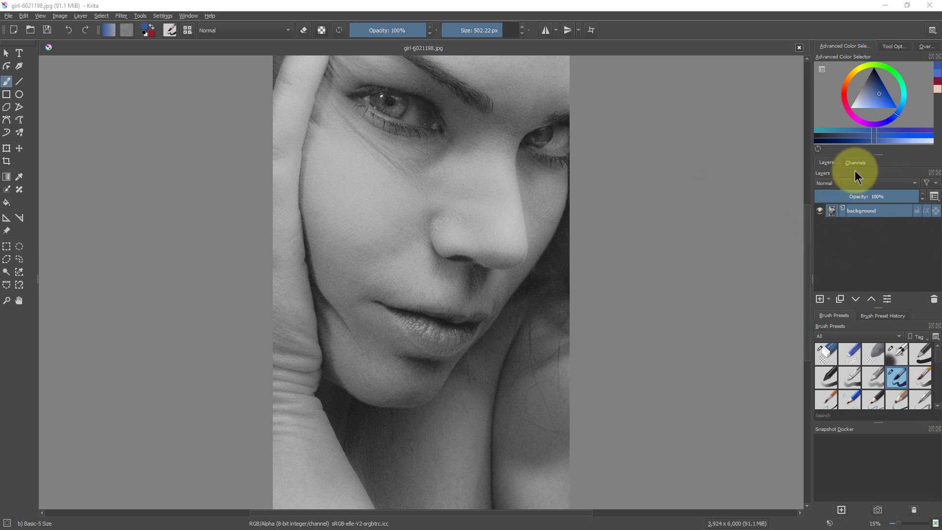
Step: Add a new paint layer above the background photo and rename it Skin
{"action": "left_click", "coordinate": [86, 18]}
{"action": "mouse_move", "coordinate": [116, 58]}
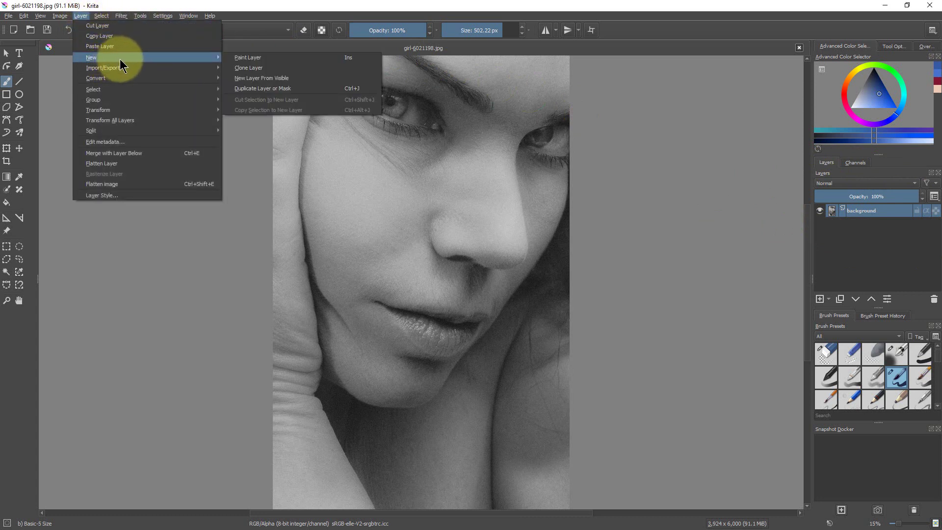
{"action": "left_click", "coordinate": [259, 59]}
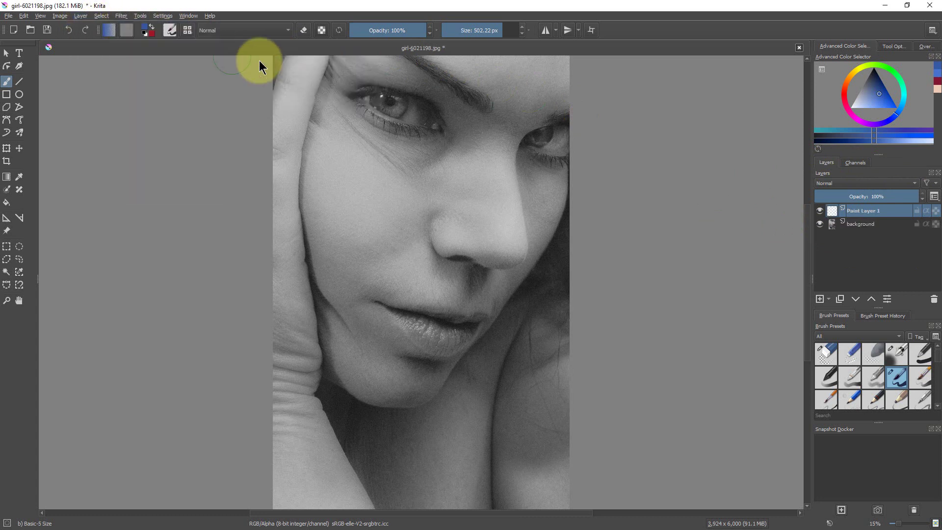
{"action": "double_click", "coordinate": [885, 212]}
{"action": "type", "text": "S"}
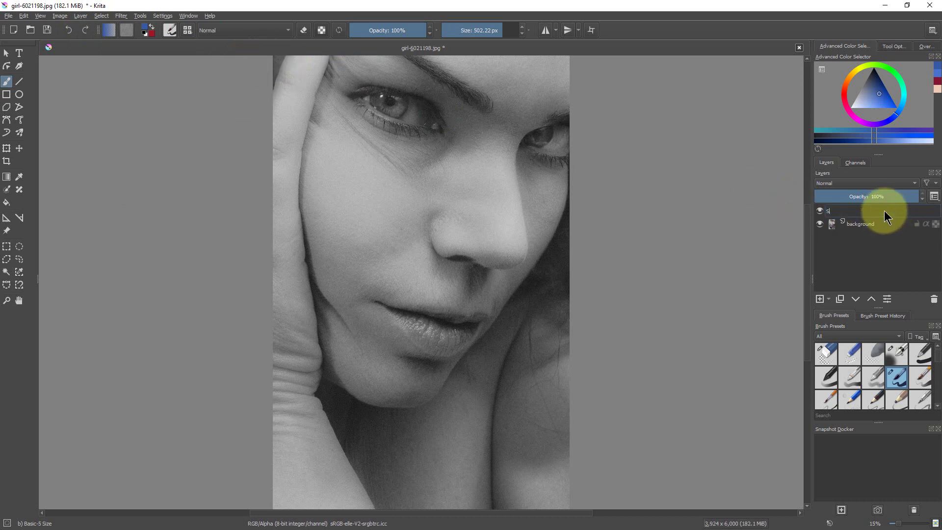
{"action": "type", "text": "kin"}
{"action": "key", "text": "Return"}
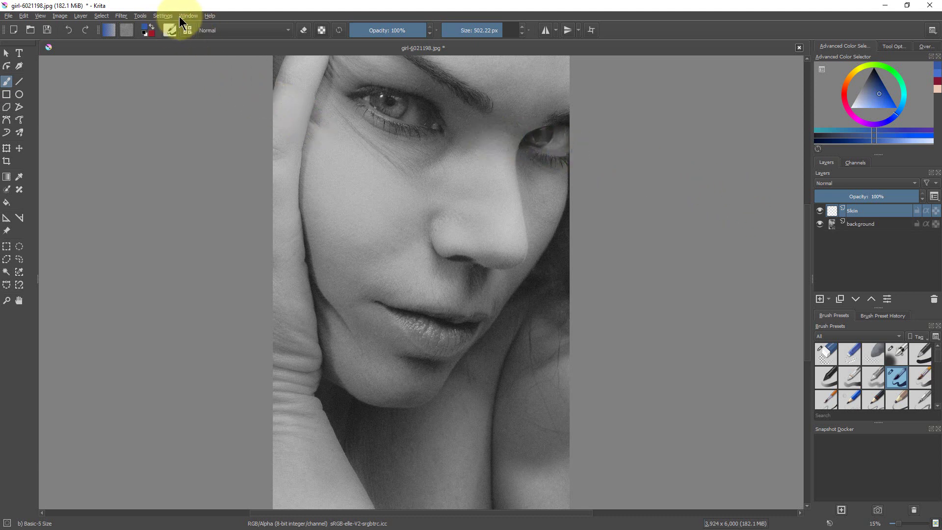
Step: Show the Palette docker and switch it to the Swatches palette
{"action": "left_click", "coordinate": [163, 16]}
{"action": "mouse_move", "coordinate": [194, 79]}
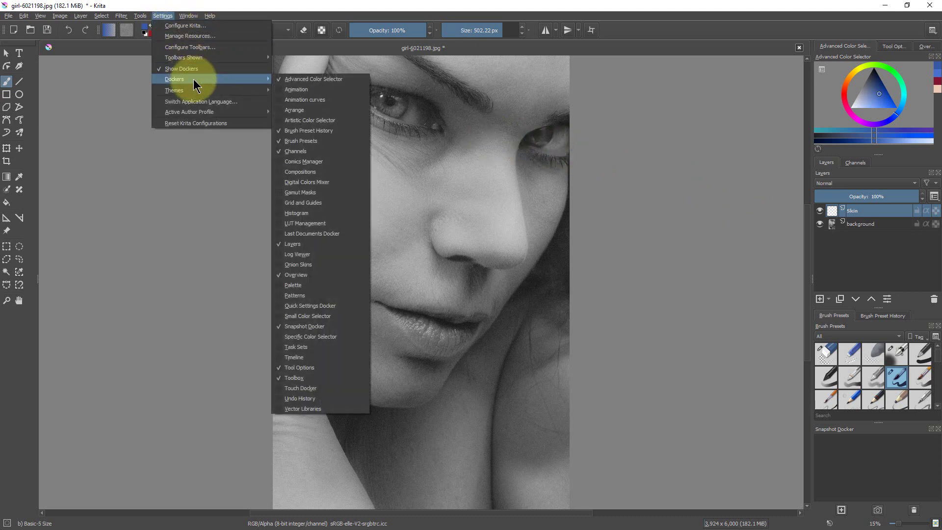
{"action": "left_click", "coordinate": [314, 284]}
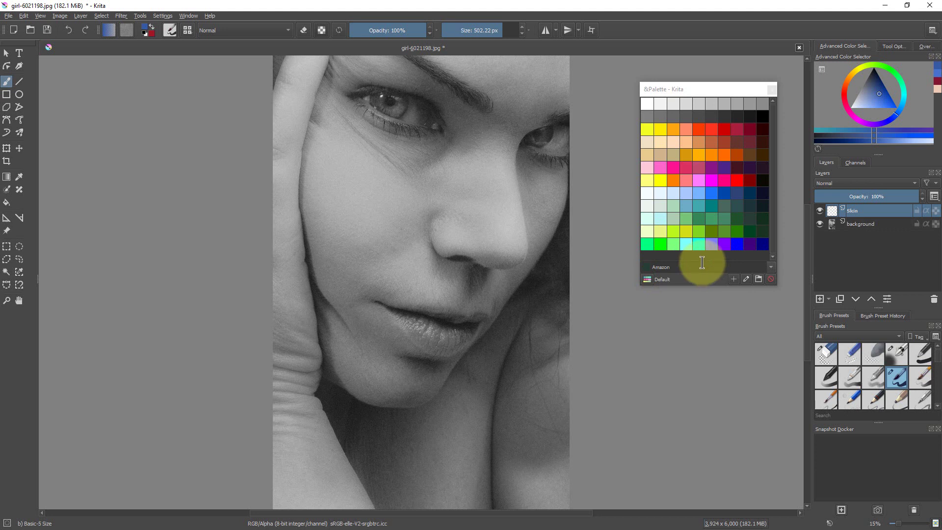
{"action": "left_click", "coordinate": [650, 278]}
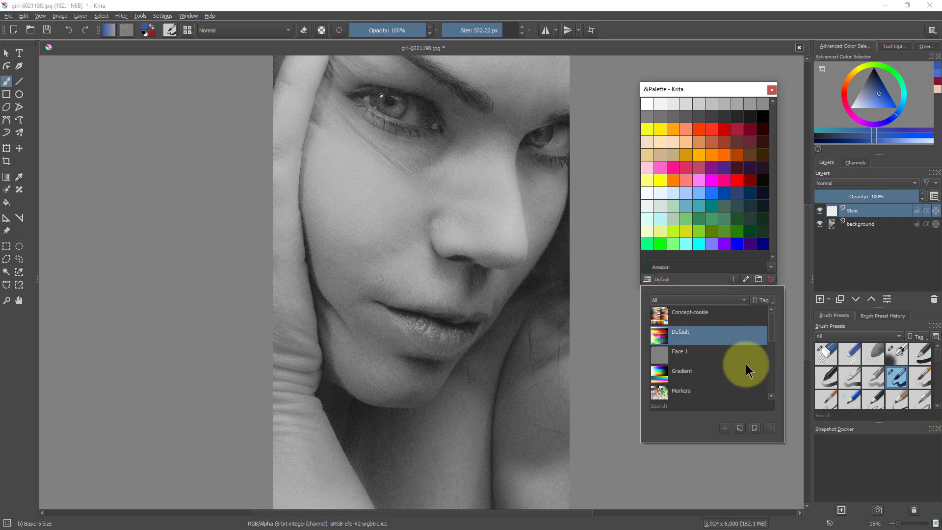
{"action": "left_click_drag", "start_coordinate": [769, 333], "coordinate": [767, 377]}
{"action": "scroll", "coordinate": [764, 372], "scroll_direction": "down", "scroll_amount": 1}
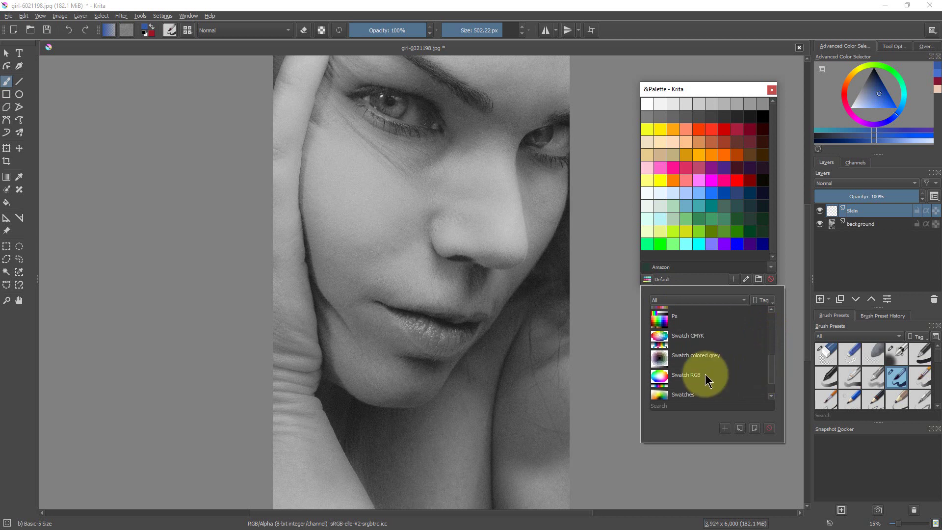
{"action": "scroll", "coordinate": [707, 384], "scroll_direction": "down", "scroll_amount": 1}
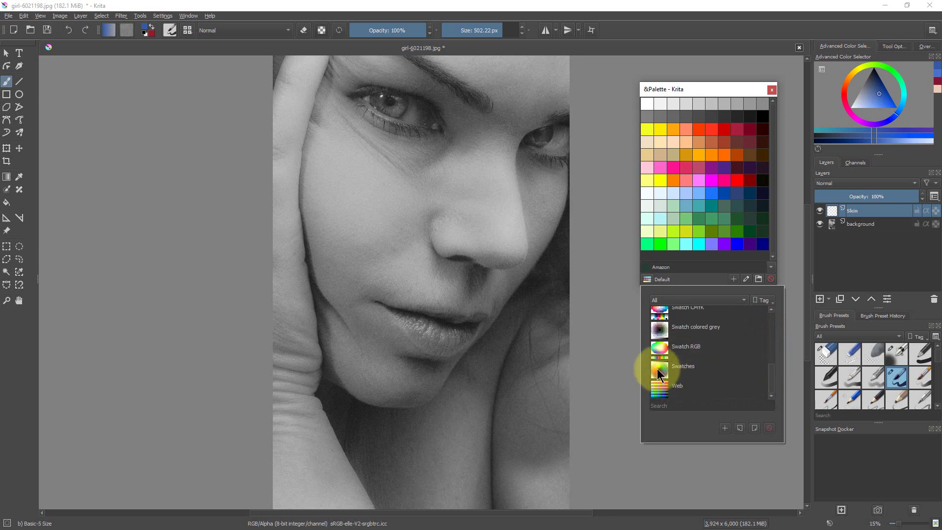
{"action": "left_click", "coordinate": [658, 369]}
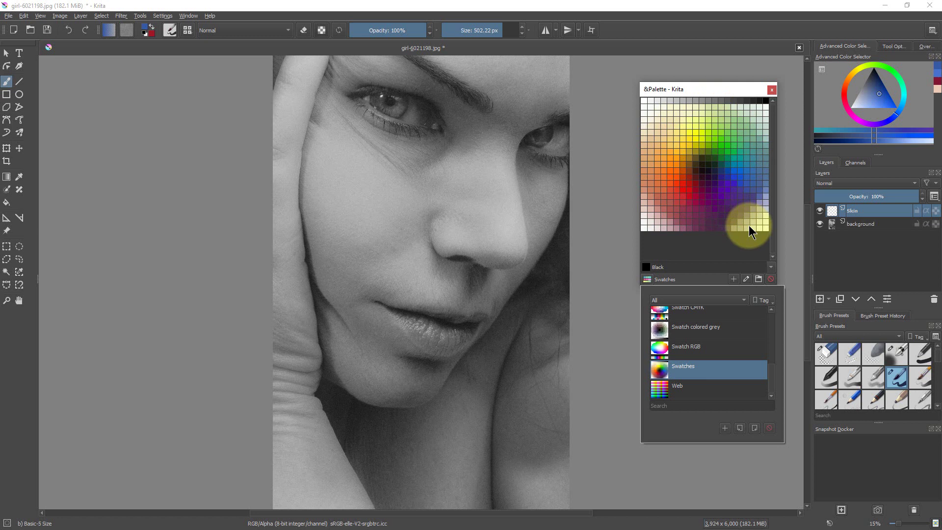
Step: Pick a light tan swatch from the palette and shift it to a light peach skin tone using the colour selector's shade strips
{"action": "left_click", "coordinate": [664, 131]}
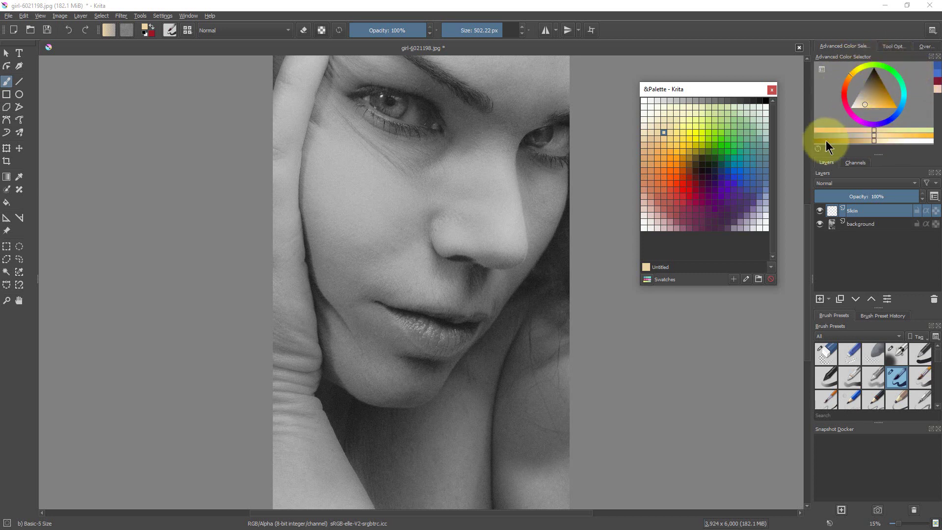
{"action": "left_click", "coordinate": [929, 137]}
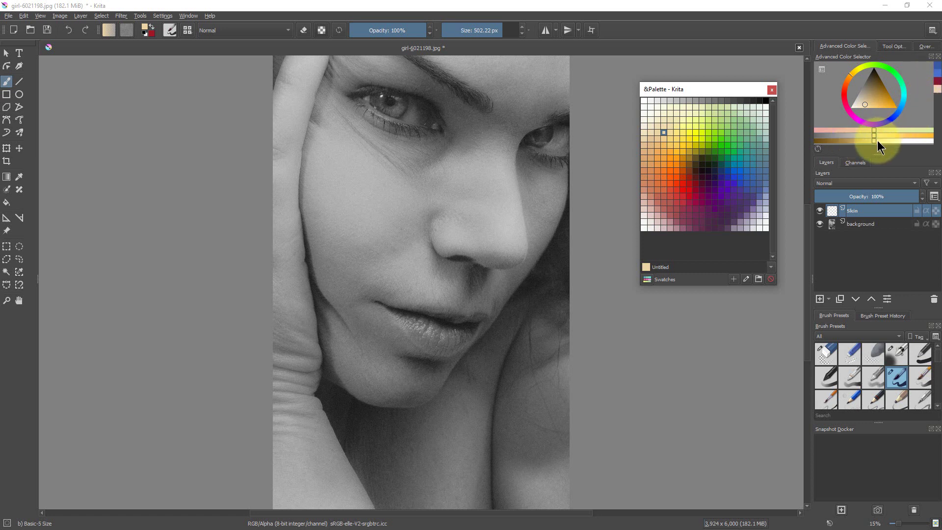
{"action": "left_click", "coordinate": [841, 130]}
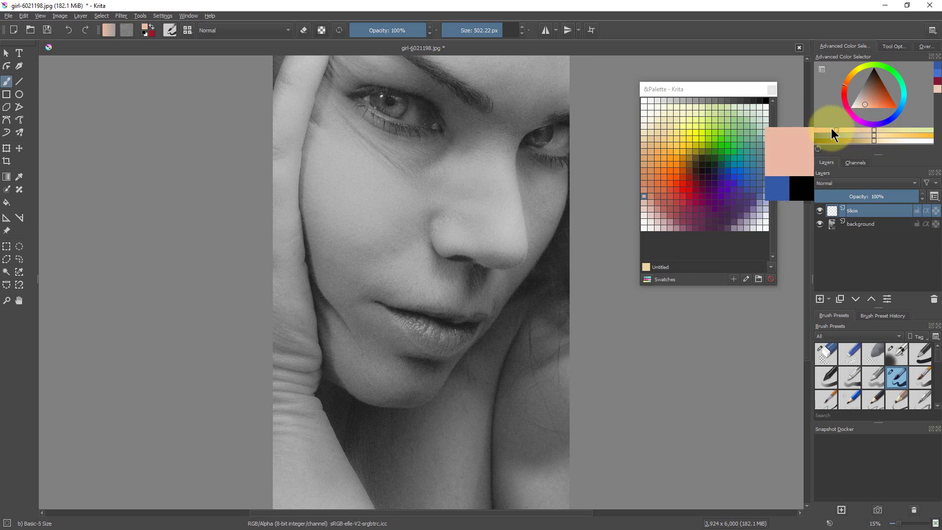
{"action": "left_click", "coordinate": [845, 130]}
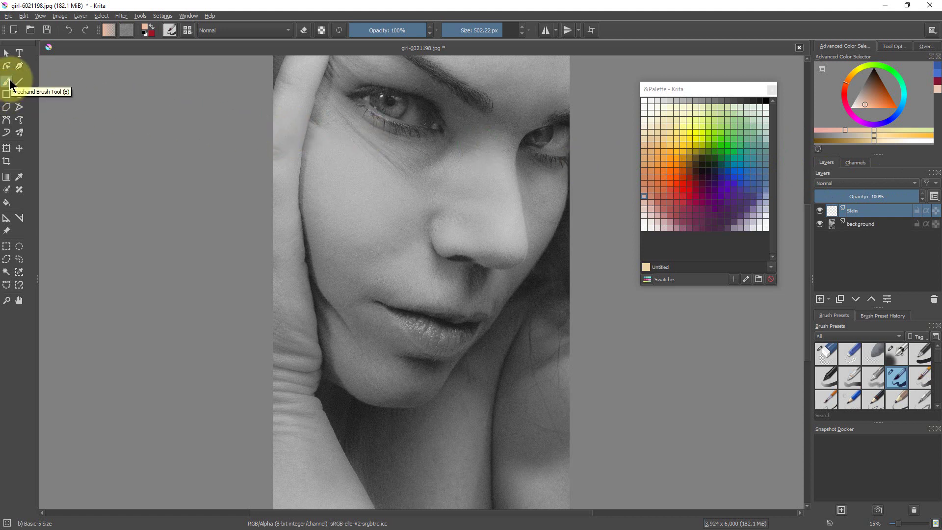
Step: Choose the Basic-5 Size brush preset for freehand painting and set its size to about 380 px
{"action": "mouse_move", "coordinate": [894, 382]}
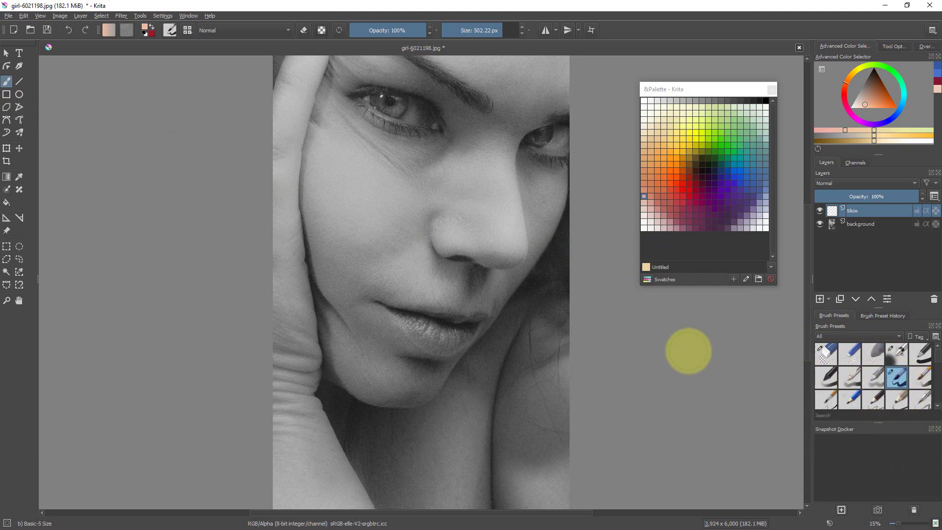
{"action": "right_click", "coordinate": [689, 352]}
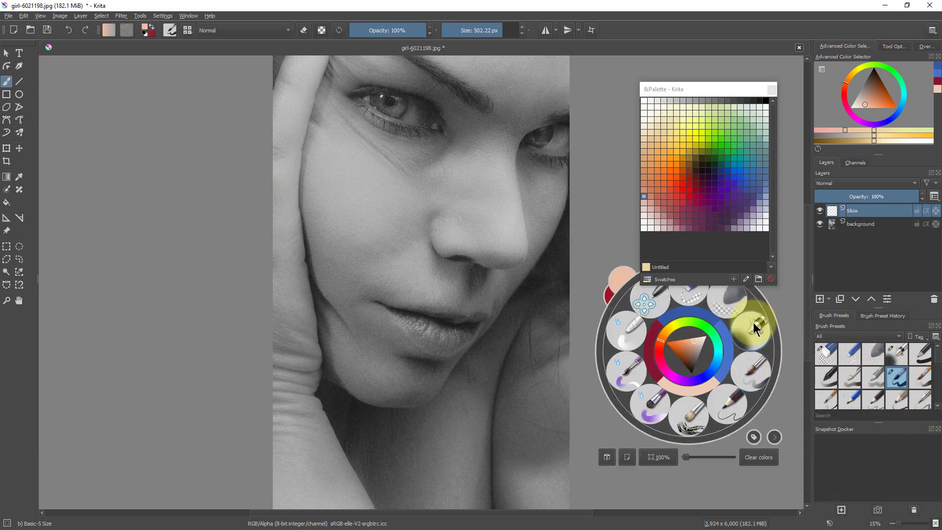
{"action": "left_click", "coordinate": [903, 376]}
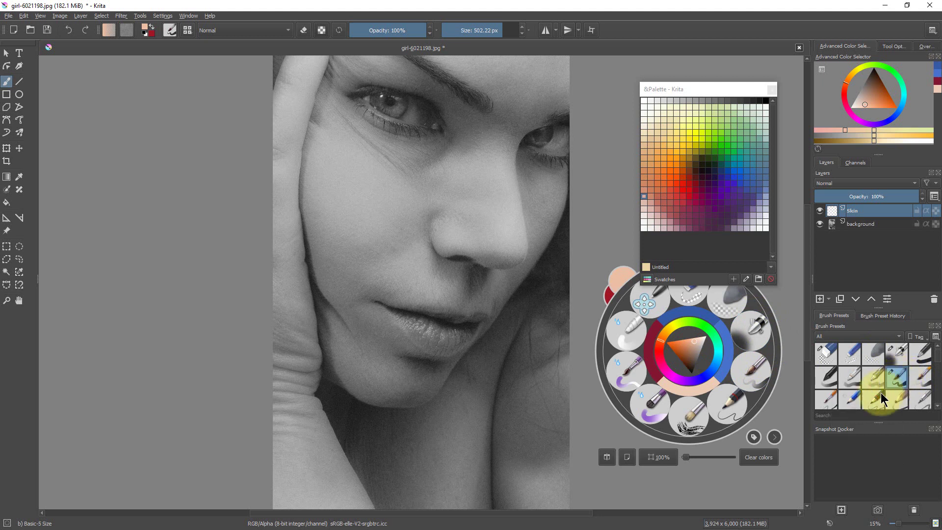
{"action": "left_click", "coordinate": [848, 457]}
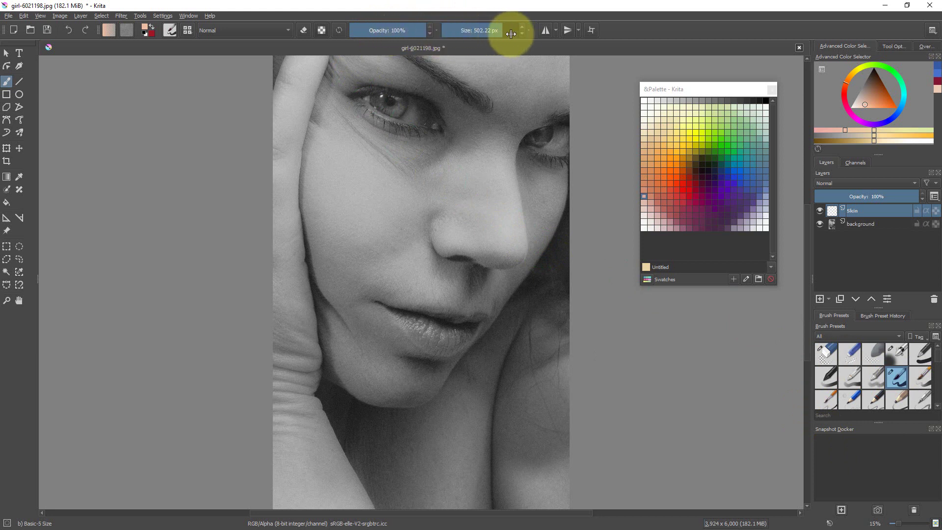
{"action": "left_click_drag", "start_coordinate": [502, 30], "coordinate": [497, 30]}
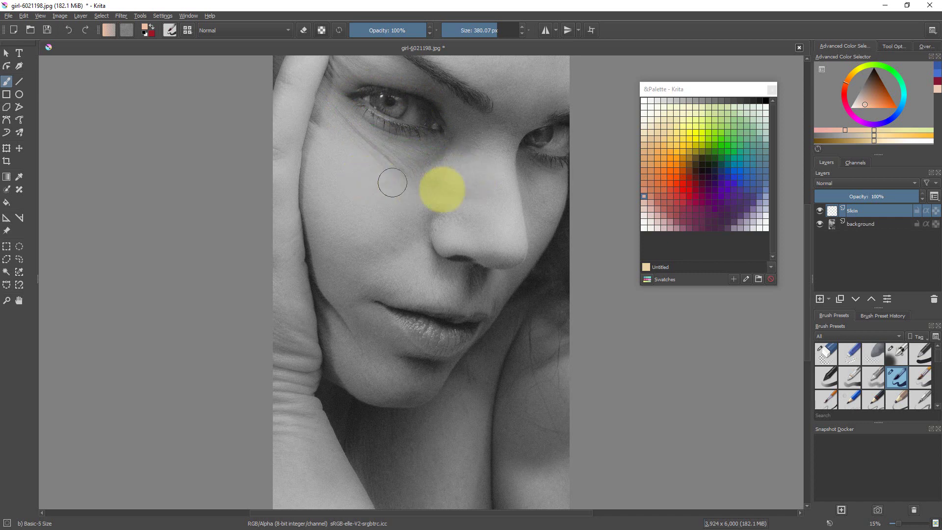
Step: Set the brush tip's mask type to Soft in the brush settings and test a stroke on the scratchpad
{"action": "left_click", "coordinate": [170, 29]}
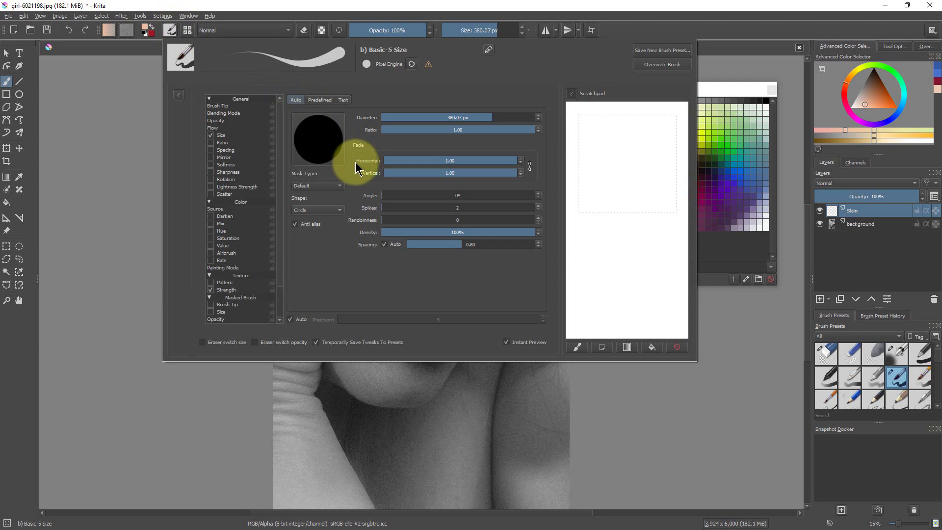
{"action": "left_click", "coordinate": [342, 185]}
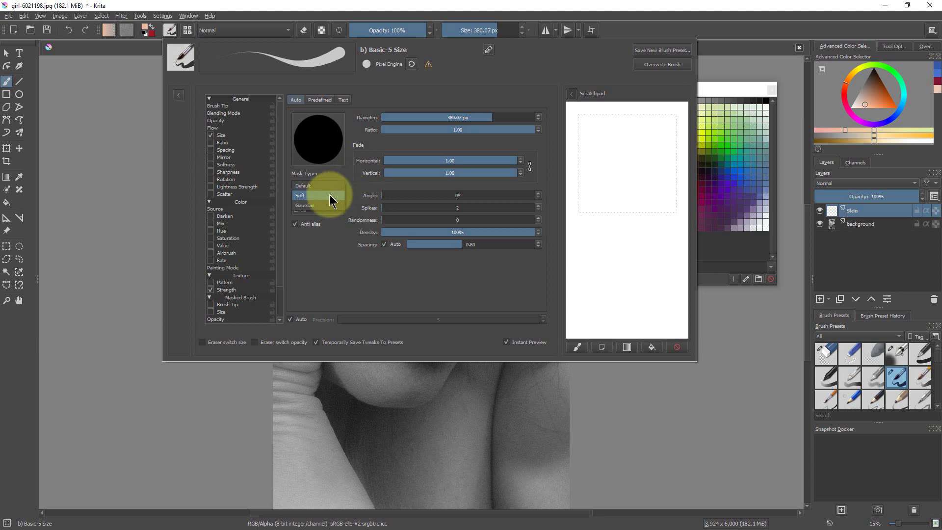
{"action": "left_click", "coordinate": [329, 194]}
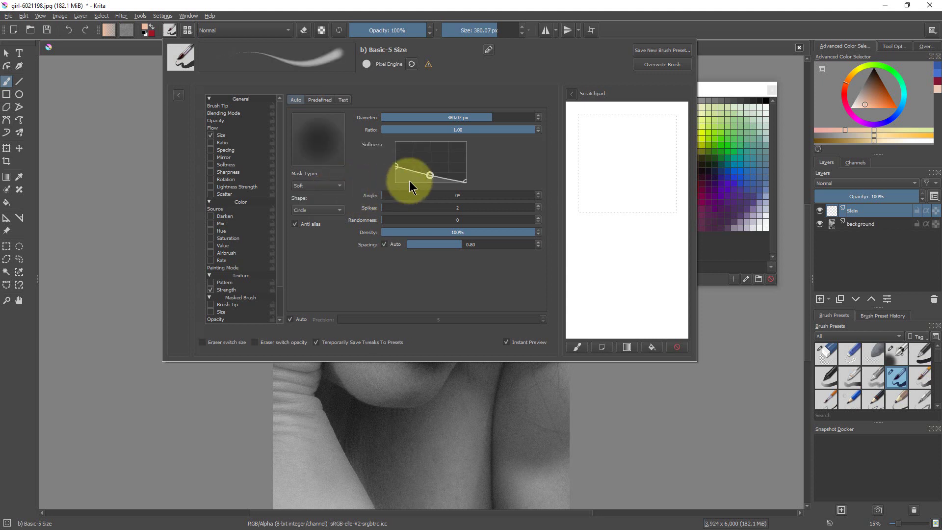
{"action": "left_click", "coordinate": [429, 175]}
{"action": "mouse_move", "coordinate": [626, 184]}
{"action": "left_mouse_down"}
{"action": "mouse_move", "coordinate": [629, 223]}
{"action": "mouse_move", "coordinate": [627, 126]}
{"action": "left_mouse_up"}
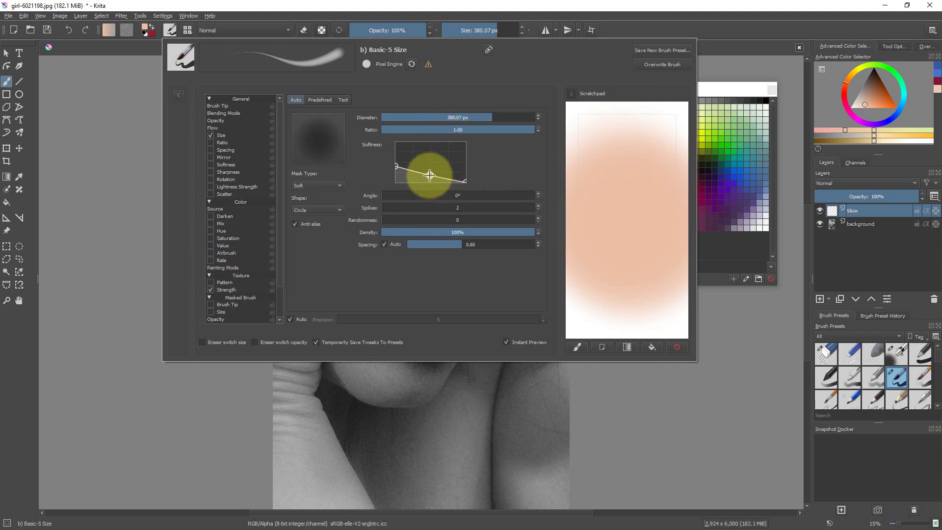
Step: Raise the middle of the softness curve slightly, testing it on a cleared scratchpad, and overwrite the brush preset
{"action": "mouse_move", "coordinate": [430, 176]}
{"action": "left_mouse_down"}
{"action": "mouse_move", "coordinate": [435, 163]}
{"action": "mouse_move", "coordinate": [429, 172]}
{"action": "left_mouse_up"}
{"action": "left_click", "coordinate": [678, 346]}
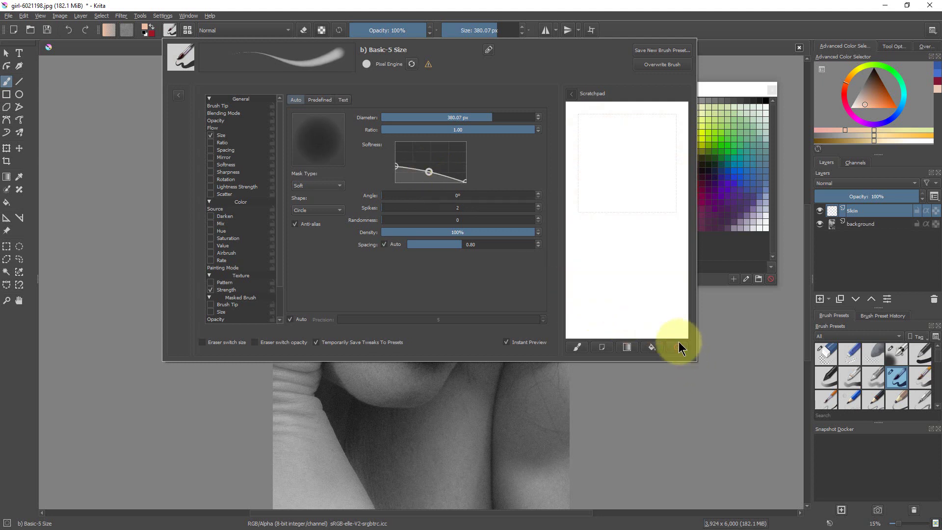
{"action": "left_click_drag", "start_coordinate": [624, 196], "coordinate": [639, 229]}
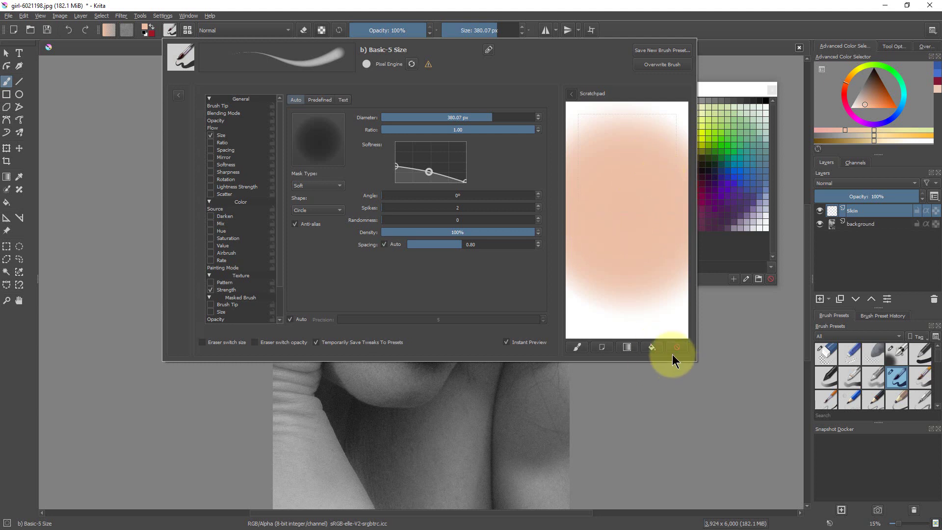
{"action": "left_click", "coordinate": [671, 64]}
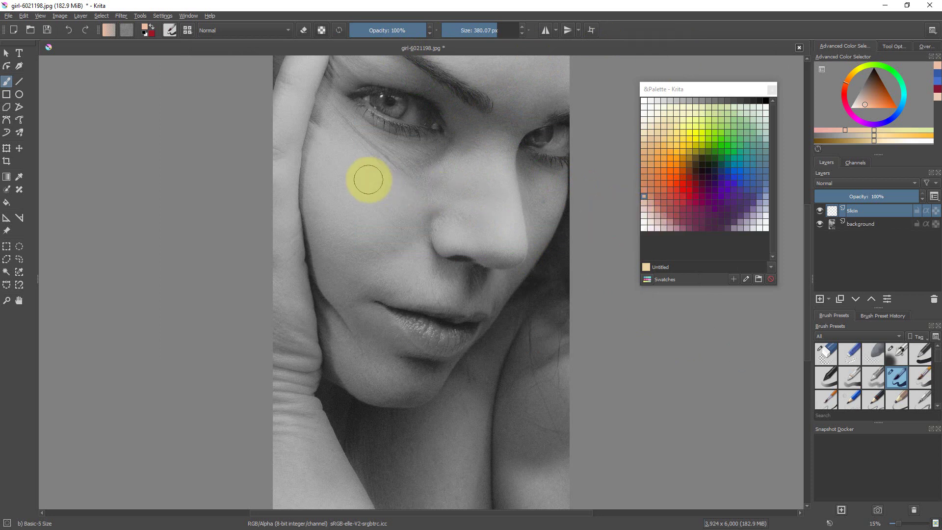
Step: Paint the fingers and upper cheek in peach with a brush of about 323 px, and lower the Skin layer's opacity to 19%
{"action": "mouse_move", "coordinate": [486, 30]}
{"action": "left_mouse_down"}
{"action": "mouse_move", "coordinate": [471, 30]}
{"action": "mouse_move", "coordinate": [504, 30]}
{"action": "left_mouse_up"}
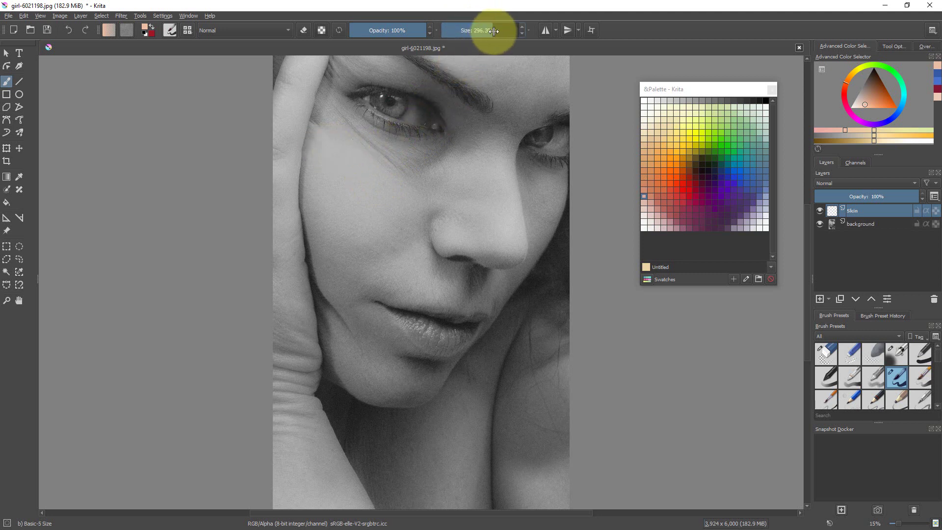
{"action": "mouse_move", "coordinate": [288, 141]}
{"action": "left_mouse_down"}
{"action": "mouse_move", "coordinate": [290, 186]}
{"action": "mouse_move", "coordinate": [281, 119]}
{"action": "mouse_move", "coordinate": [299, 98]}
{"action": "mouse_move", "coordinate": [287, 95]}
{"action": "mouse_move", "coordinate": [296, 72]}
{"action": "mouse_move", "coordinate": [282, 97]}
{"action": "mouse_move", "coordinate": [293, 69]}
{"action": "mouse_move", "coordinate": [294, 164]}
{"action": "mouse_move", "coordinate": [301, 120]}
{"action": "mouse_move", "coordinate": [299, 160]}
{"action": "mouse_move", "coordinate": [314, 110]}
{"action": "mouse_move", "coordinate": [300, 175]}
{"action": "mouse_move", "coordinate": [312, 135]}
{"action": "mouse_move", "coordinate": [321, 163]}
{"action": "mouse_move", "coordinate": [323, 134]}
{"action": "mouse_move", "coordinate": [324, 162]}
{"action": "mouse_move", "coordinate": [328, 133]}
{"action": "mouse_move", "coordinate": [337, 185]}
{"action": "mouse_move", "coordinate": [346, 161]}
{"action": "mouse_move", "coordinate": [369, 200]}
{"action": "mouse_move", "coordinate": [307, 60]}
{"action": "left_mouse_up"}
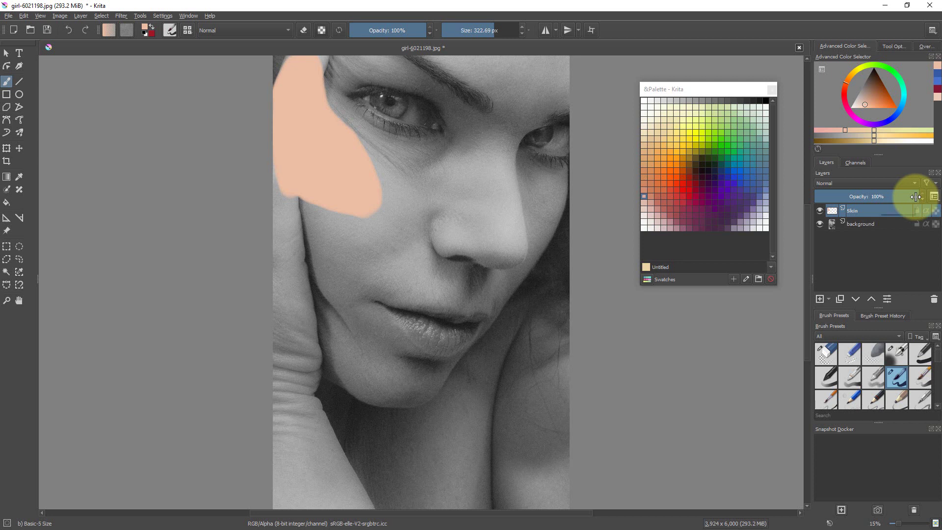
{"action": "left_click_drag", "start_coordinate": [916, 197], "coordinate": [835, 200]}
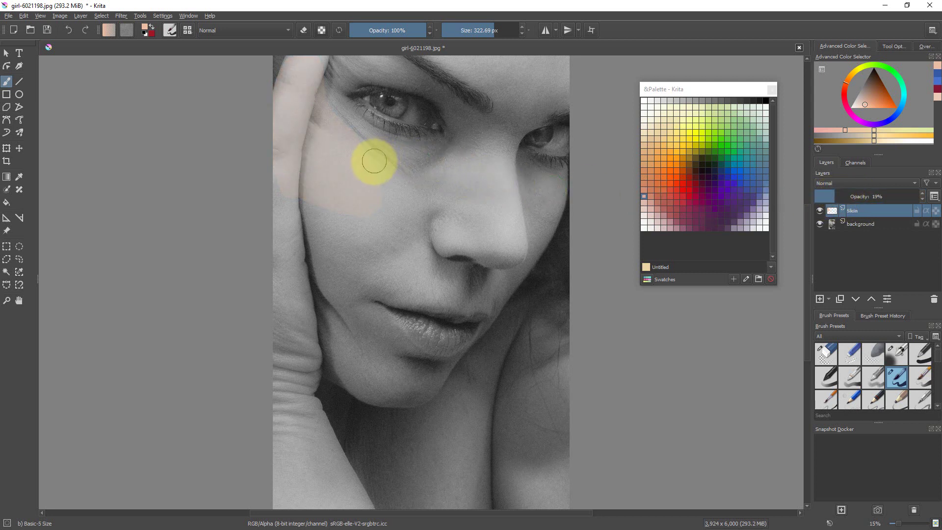
Step: Paint the skin tone over the rest of the upper face, the hand, and the skin around the mouth, avoiding the eyes and lips
{"action": "mouse_move", "coordinate": [394, 168]}
{"action": "left_mouse_down"}
{"action": "mouse_move", "coordinate": [343, 139]}
{"action": "mouse_move", "coordinate": [401, 158]}
{"action": "mouse_move", "coordinate": [354, 134]}
{"action": "mouse_move", "coordinate": [345, 127]}
{"action": "mouse_move", "coordinate": [378, 141]}
{"action": "mouse_move", "coordinate": [349, 122]}
{"action": "mouse_move", "coordinate": [371, 139]}
{"action": "mouse_move", "coordinate": [421, 152]}
{"action": "mouse_move", "coordinate": [388, 147]}
{"action": "mouse_move", "coordinate": [380, 144]}
{"action": "mouse_move", "coordinate": [438, 153]}
{"action": "mouse_move", "coordinate": [390, 179]}
{"action": "mouse_move", "coordinate": [412, 175]}
{"action": "mouse_move", "coordinate": [384, 198]}
{"action": "mouse_move", "coordinate": [414, 180]}
{"action": "mouse_move", "coordinate": [396, 207]}
{"action": "mouse_move", "coordinate": [427, 174]}
{"action": "mouse_move", "coordinate": [378, 212]}
{"action": "mouse_move", "coordinate": [399, 197]}
{"action": "mouse_move", "coordinate": [378, 212]}
{"action": "mouse_move", "coordinate": [312, 200]}
{"action": "mouse_move", "coordinate": [320, 209]}
{"action": "mouse_move", "coordinate": [401, 212]}
{"action": "mouse_move", "coordinate": [457, 155]}
{"action": "mouse_move", "coordinate": [335, 156]}
{"action": "mouse_move", "coordinate": [329, 96]}
{"action": "mouse_move", "coordinate": [354, 127]}
{"action": "mouse_move", "coordinate": [357, 117]}
{"action": "mouse_move", "coordinate": [386, 135]}
{"action": "mouse_move", "coordinate": [465, 149]}
{"action": "left_mouse_up"}
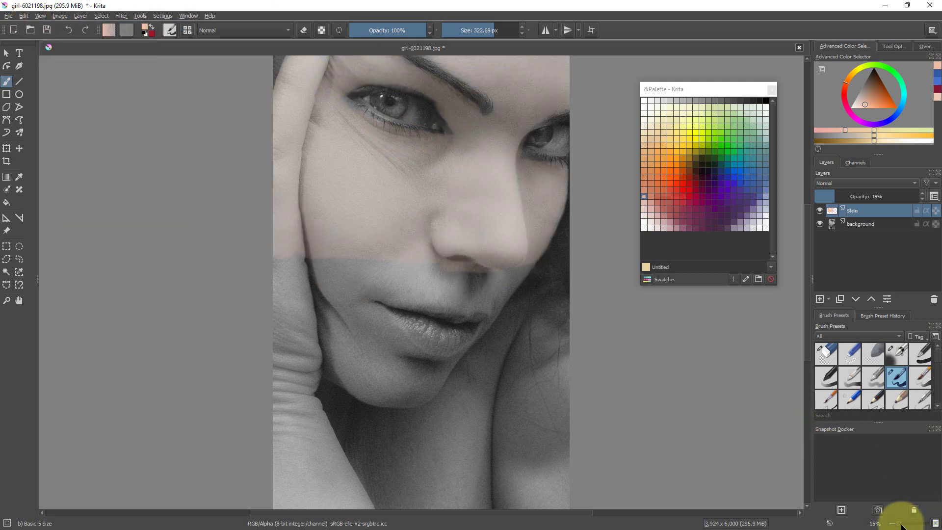
{"action": "left_click_drag", "start_coordinate": [901, 526], "coordinate": [904, 526]}
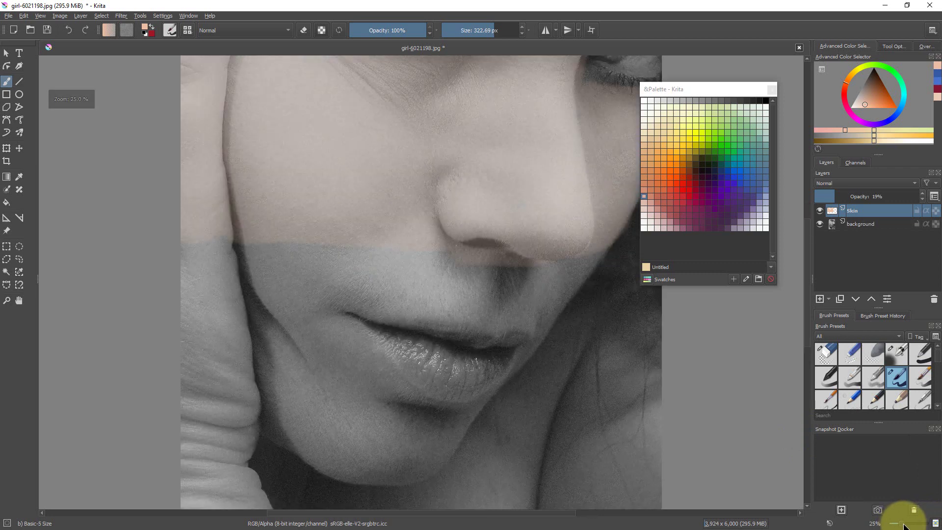
{"action": "scroll", "coordinate": [904, 526], "scroll_direction": "up", "scroll_amount": 1}
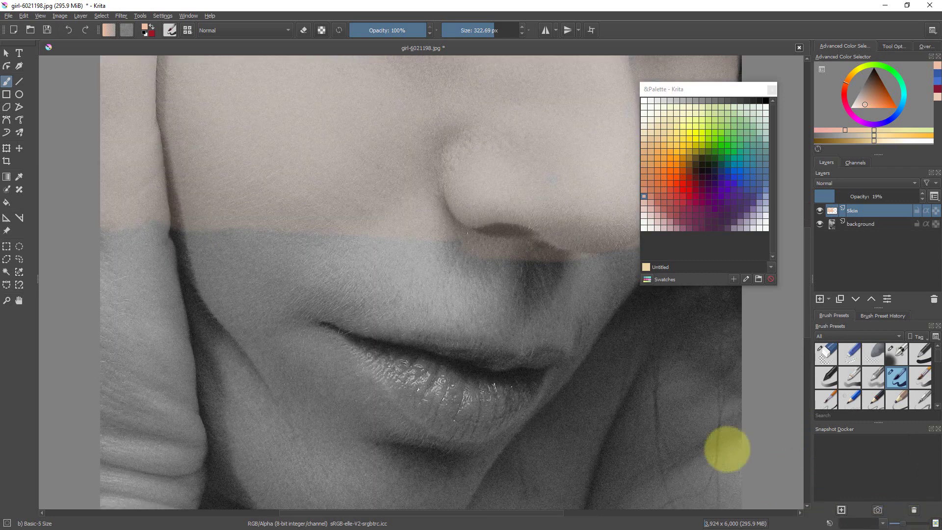
{"action": "mouse_move", "coordinate": [206, 235]}
{"action": "left_mouse_down"}
{"action": "mouse_move", "coordinate": [444, 255]}
{"action": "mouse_move", "coordinate": [568, 286]}
{"action": "left_mouse_up"}
{"action": "mouse_move", "coordinate": [472, 286]}
{"action": "left_mouse_down"}
{"action": "mouse_move", "coordinate": [205, 268]}
{"action": "mouse_move", "coordinate": [162, 234]}
{"action": "mouse_move", "coordinate": [124, 229]}
{"action": "mouse_move", "coordinate": [105, 302]}
{"action": "mouse_move", "coordinate": [119, 241]}
{"action": "mouse_move", "coordinate": [130, 269]}
{"action": "mouse_move", "coordinate": [141, 259]}
{"action": "mouse_move", "coordinate": [140, 235]}
{"action": "mouse_move", "coordinate": [155, 346]}
{"action": "mouse_move", "coordinate": [153, 311]}
{"action": "mouse_move", "coordinate": [166, 340]}
{"action": "mouse_move", "coordinate": [157, 329]}
{"action": "mouse_move", "coordinate": [137, 350]}
{"action": "mouse_move", "coordinate": [118, 340]}
{"action": "mouse_move", "coordinate": [111, 352]}
{"action": "mouse_move", "coordinate": [125, 398]}
{"action": "mouse_move", "coordinate": [146, 373]}
{"action": "mouse_move", "coordinate": [159, 387]}
{"action": "mouse_move", "coordinate": [160, 374]}
{"action": "mouse_move", "coordinate": [174, 375]}
{"action": "mouse_move", "coordinate": [173, 397]}
{"action": "mouse_move", "coordinate": [167, 368]}
{"action": "mouse_move", "coordinate": [162, 396]}
{"action": "mouse_move", "coordinate": [123, 422]}
{"action": "mouse_move", "coordinate": [125, 440]}
{"action": "mouse_move", "coordinate": [116, 439]}
{"action": "mouse_move", "coordinate": [165, 452]}
{"action": "mouse_move", "coordinate": [169, 432]}
{"action": "mouse_move", "coordinate": [181, 455]}
{"action": "mouse_move", "coordinate": [176, 422]}
{"action": "mouse_move", "coordinate": [113, 489]}
{"action": "mouse_move", "coordinate": [142, 484]}
{"action": "left_mouse_up"}
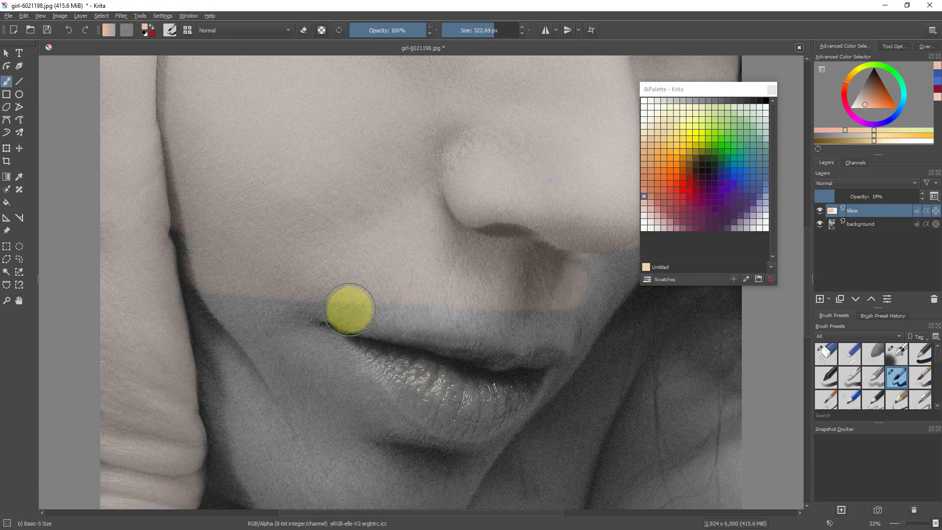
{"action": "mouse_move", "coordinate": [356, 301]}
{"action": "left_mouse_down"}
{"action": "mouse_move", "coordinate": [449, 295]}
{"action": "mouse_move", "coordinate": [386, 300]}
{"action": "mouse_move", "coordinate": [565, 307]}
{"action": "mouse_move", "coordinate": [231, 296]}
{"action": "mouse_move", "coordinate": [319, 305]}
{"action": "mouse_move", "coordinate": [248, 306]}
{"action": "mouse_move", "coordinate": [208, 354]}
{"action": "mouse_move", "coordinate": [253, 338]}
{"action": "mouse_move", "coordinate": [239, 323]}
{"action": "mouse_move", "coordinate": [287, 345]}
{"action": "mouse_move", "coordinate": [301, 373]}
{"action": "mouse_move", "coordinate": [304, 339]}
{"action": "mouse_move", "coordinate": [248, 311]}
{"action": "mouse_move", "coordinate": [249, 364]}
{"action": "mouse_move", "coordinate": [235, 346]}
{"action": "mouse_move", "coordinate": [269, 463]}
{"action": "mouse_move", "coordinate": [225, 296]}
{"action": "mouse_move", "coordinate": [263, 454]}
{"action": "mouse_move", "coordinate": [243, 420]}
{"action": "mouse_move", "coordinate": [225, 296]}
{"action": "mouse_move", "coordinate": [222, 356]}
{"action": "mouse_move", "coordinate": [235, 417]}
{"action": "mouse_move", "coordinate": [224, 290]}
{"action": "mouse_move", "coordinate": [200, 222]}
{"action": "mouse_move", "coordinate": [219, 327]}
{"action": "mouse_move", "coordinate": [250, 362]}
{"action": "mouse_move", "coordinate": [378, 441]}
{"action": "mouse_move", "coordinate": [336, 398]}
{"action": "mouse_move", "coordinate": [322, 360]}
{"action": "mouse_move", "coordinate": [370, 427]}
{"action": "mouse_move", "coordinate": [451, 464]}
{"action": "left_mouse_up"}
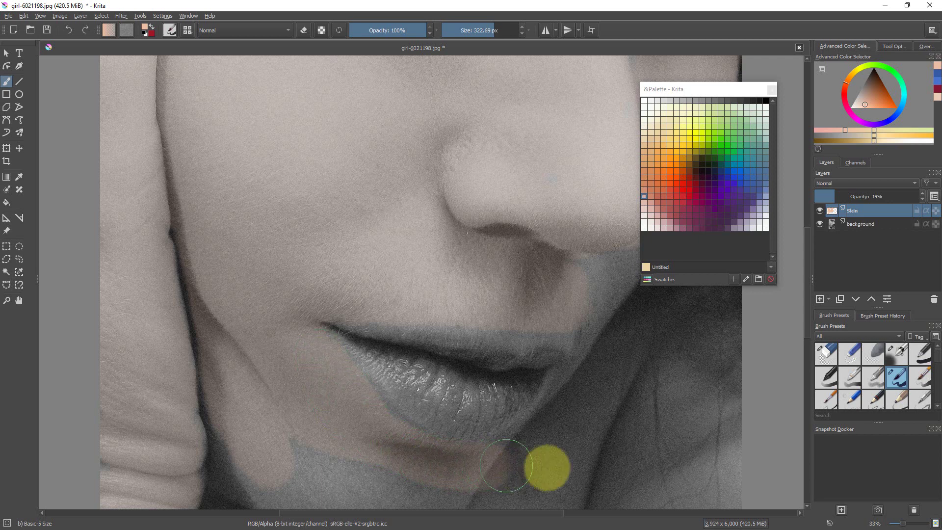
Step: Undo the last skin stroke around the mouth and repaint the lower cheek and the skin beside the mouth corner in peach
{"action": "left_click", "coordinate": [23, 16]}
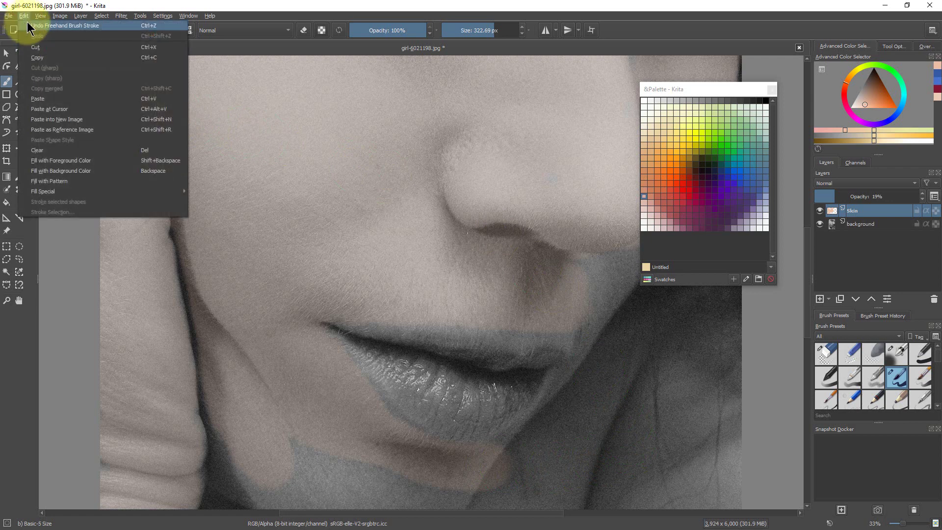
{"action": "left_click", "coordinate": [28, 23]}
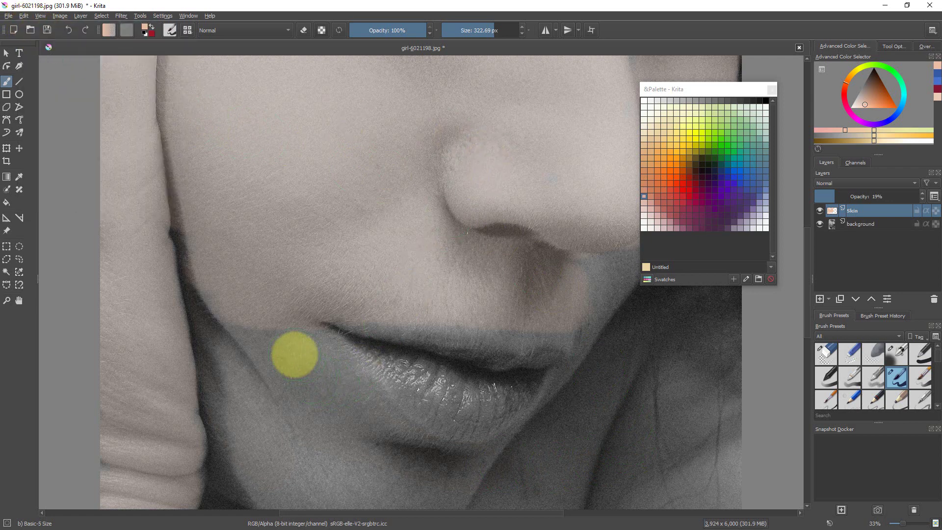
{"action": "mouse_move", "coordinate": [315, 359]}
{"action": "left_mouse_down"}
{"action": "mouse_move", "coordinate": [337, 387]}
{"action": "mouse_move", "coordinate": [280, 343]}
{"action": "left_mouse_up"}
{"action": "mouse_move", "coordinate": [212, 265]}
{"action": "left_mouse_down"}
{"action": "mouse_move", "coordinate": [227, 351]}
{"action": "mouse_move", "coordinate": [205, 269]}
{"action": "mouse_move", "coordinate": [220, 338]}
{"action": "mouse_move", "coordinate": [248, 413]}
{"action": "mouse_move", "coordinate": [267, 379]}
{"action": "mouse_move", "coordinate": [341, 399]}
{"action": "mouse_move", "coordinate": [325, 365]}
{"action": "mouse_move", "coordinate": [353, 404]}
{"action": "left_mouse_up"}
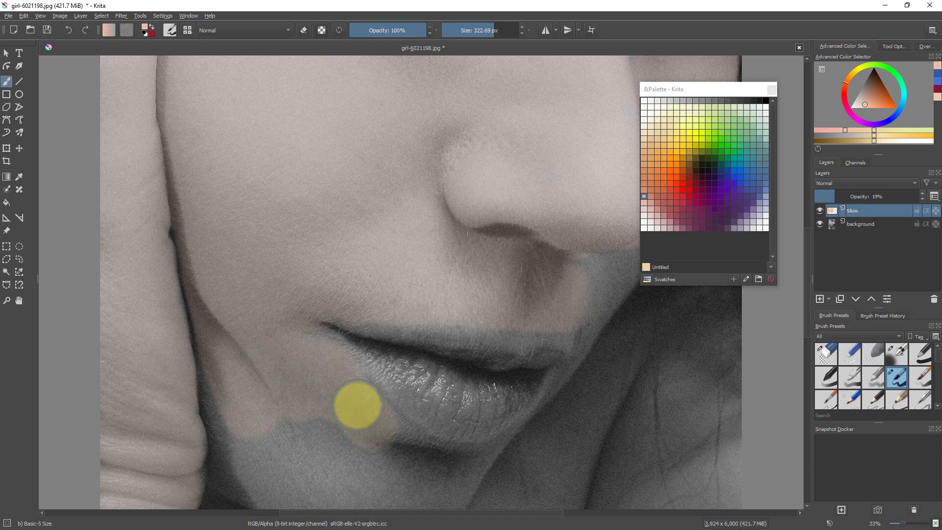
{"action": "left_click_drag", "start_coordinate": [353, 400], "coordinate": [280, 432]}
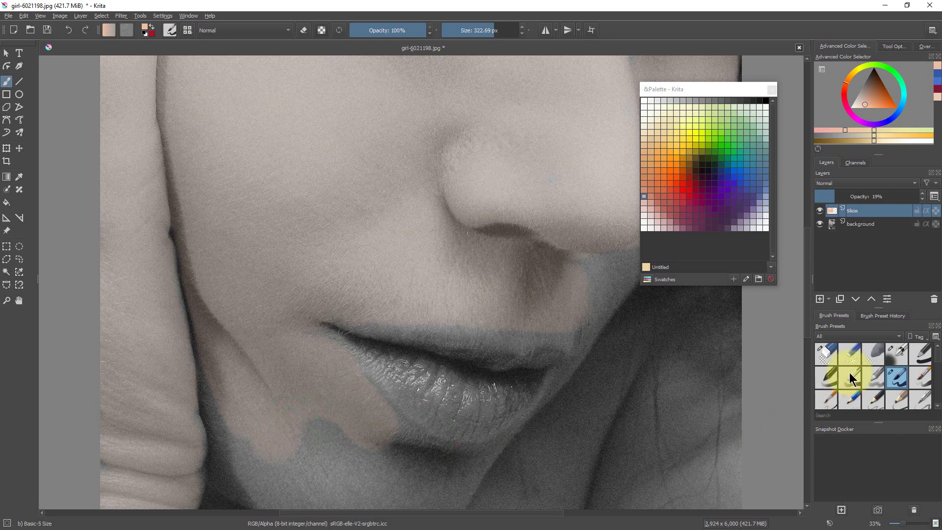
Step: Paint the skin below the lower lip, the chin and the jaw with a 125 px brush, refining the lip edges at about 29 px
{"action": "scroll", "coordinate": [810, 314], "scroll_direction": "down", "scroll_amount": 3}
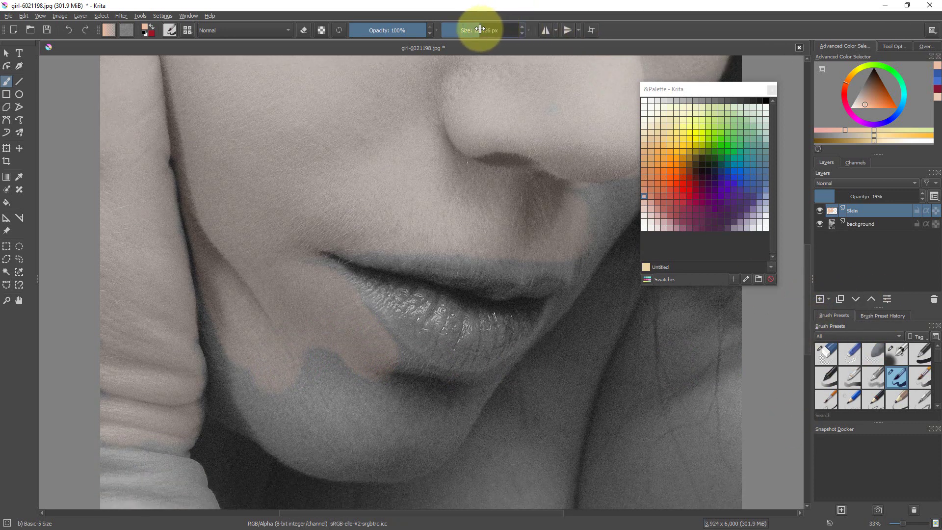
{"action": "key", "text": "bracketleft"}
{"action": "key", "text": "bracketleft"}
{"action": "key", "text": "bracketleft"}
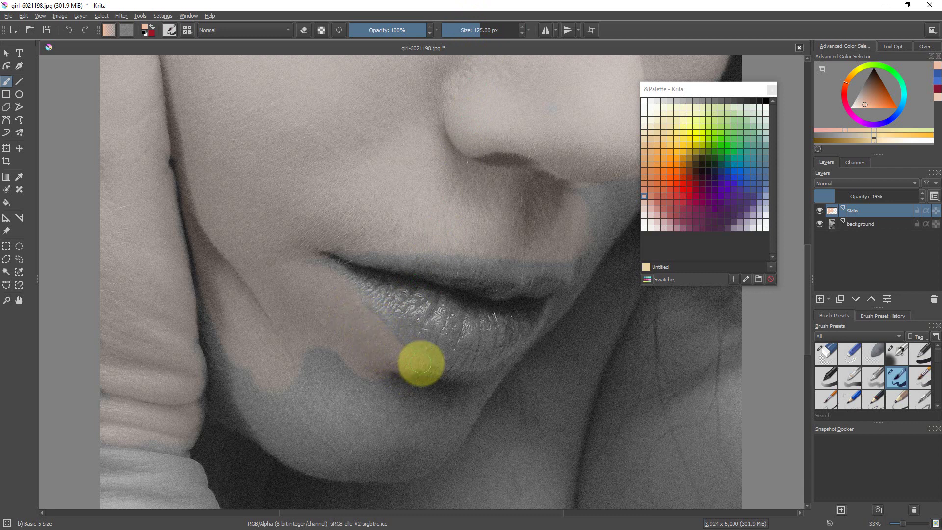
{"action": "left_click", "coordinate": [25, 15]}
{"action": "left_click", "coordinate": [32, 25]}
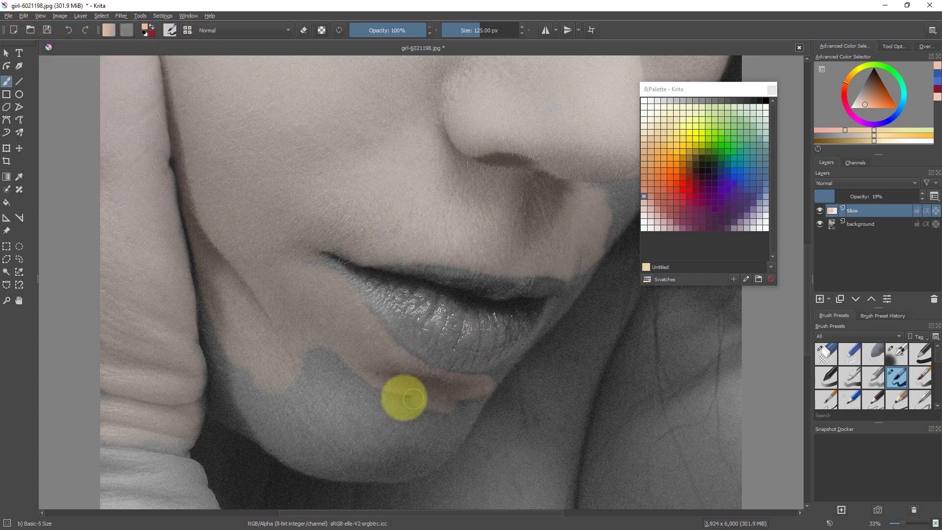
{"action": "mouse_move", "coordinate": [278, 444]}
{"action": "left_mouse_down"}
{"action": "mouse_move", "coordinate": [439, 456]}
{"action": "mouse_move", "coordinate": [389, 433]}
{"action": "mouse_move", "coordinate": [432, 437]}
{"action": "left_mouse_up"}
{"action": "scroll", "coordinate": [438, 186], "scroll_direction": "right", "scroll_amount": 5}
{"action": "mouse_move", "coordinate": [438, 186]}
{"action": "left_mouse_down", "text": "shift"}
{"action": "mouse_move", "coordinate": [396, 309]}
{"action": "mouse_move", "coordinate": [381, 313]}
{"action": "mouse_move", "coordinate": [406, 299]}
{"action": "mouse_move", "coordinate": [381, 326]}
{"action": "left_mouse_up", "text": "shift"}
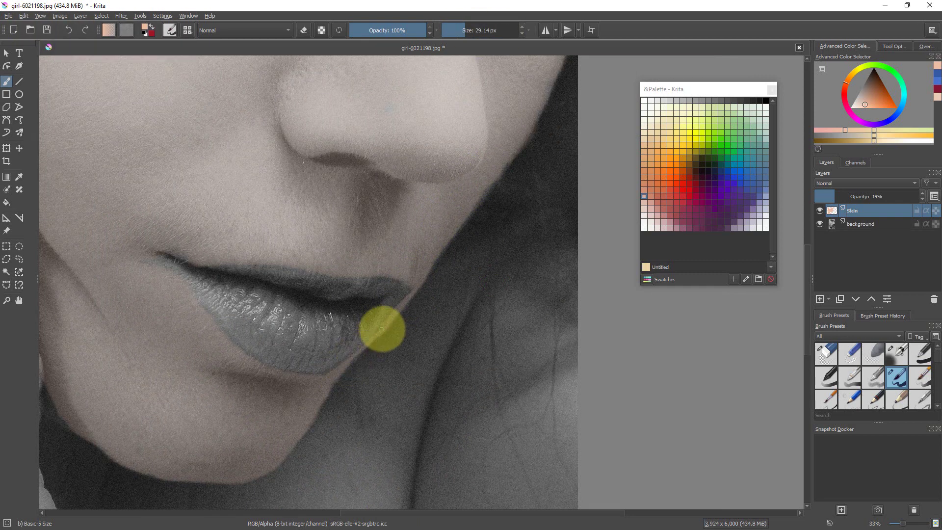
Step: Paint the skin tone over the wrist and forearm with a brush of about 332 px
{"action": "left_click", "coordinate": [902, 525]}
{"action": "left_click_drag", "start_coordinate": [902, 524], "coordinate": [899, 525]}
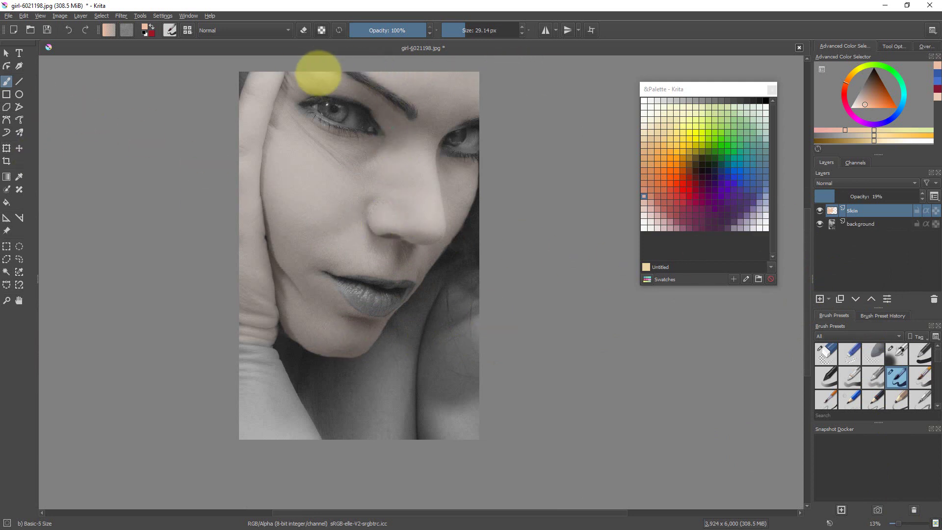
{"action": "left_click", "coordinate": [472, 30]}
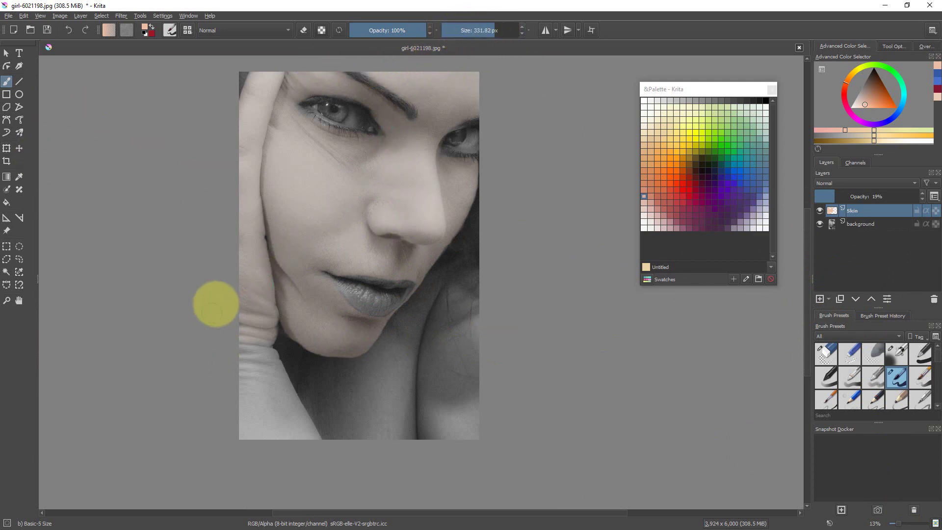
{"action": "mouse_move", "coordinate": [247, 348]}
{"action": "left_mouse_down"}
{"action": "mouse_move", "coordinate": [276, 387]}
{"action": "mouse_move", "coordinate": [267, 358]}
{"action": "mouse_move", "coordinate": [287, 397]}
{"action": "mouse_move", "coordinate": [259, 341]}
{"action": "mouse_move", "coordinate": [256, 401]}
{"action": "left_mouse_up"}
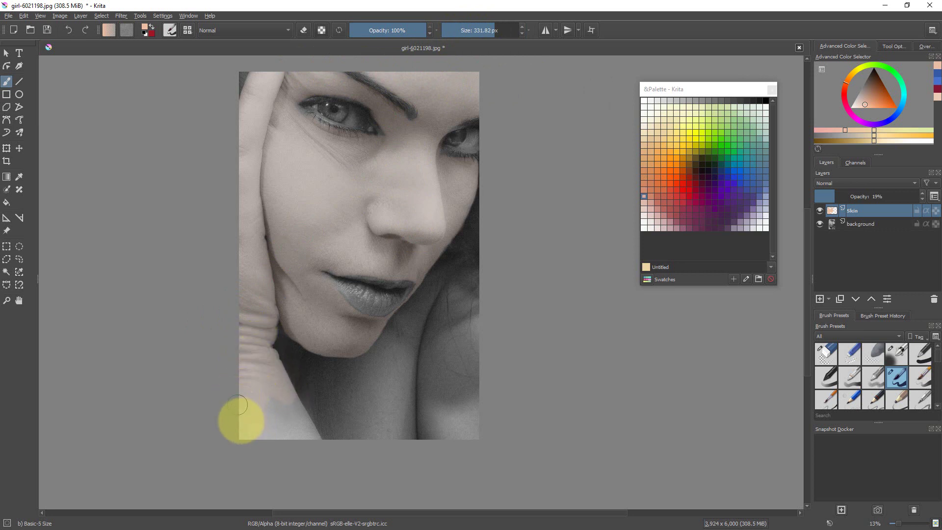
{"action": "mouse_move", "coordinate": [257, 445]}
{"action": "left_mouse_down"}
{"action": "mouse_move", "coordinate": [256, 406]}
{"action": "mouse_move", "coordinate": [272, 431]}
{"action": "mouse_move", "coordinate": [268, 400]}
{"action": "mouse_move", "coordinate": [286, 441]}
{"action": "mouse_move", "coordinate": [273, 399]}
{"action": "mouse_move", "coordinate": [295, 429]}
{"action": "mouse_move", "coordinate": [283, 396]}
{"action": "mouse_move", "coordinate": [307, 435]}
{"action": "mouse_move", "coordinate": [288, 400]}
{"action": "mouse_move", "coordinate": [352, 418]}
{"action": "mouse_move", "coordinate": [466, 329]}
{"action": "mouse_move", "coordinate": [452, 262]}
{"action": "mouse_move", "coordinate": [429, 384]}
{"action": "mouse_move", "coordinate": [354, 417]}
{"action": "mouse_move", "coordinate": [442, 292]}
{"action": "mouse_move", "coordinate": [450, 251]}
{"action": "mouse_move", "coordinate": [414, 390]}
{"action": "mouse_move", "coordinate": [328, 374]}
{"action": "mouse_move", "coordinate": [480, 228]}
{"action": "mouse_move", "coordinate": [434, 140]}
{"action": "mouse_move", "coordinate": [289, 264]}
{"action": "mouse_move", "coordinate": [487, 259]}
{"action": "mouse_move", "coordinate": [311, 235]}
{"action": "mouse_move", "coordinate": [458, 308]}
{"action": "mouse_move", "coordinate": [342, 171]}
{"action": "mouse_move", "coordinate": [429, 288]}
{"action": "mouse_move", "coordinate": [425, 205]}
{"action": "mouse_move", "coordinate": [445, 333]}
{"action": "mouse_move", "coordinate": [371, 452]}
{"action": "mouse_move", "coordinate": [427, 345]}
{"action": "mouse_move", "coordinate": [330, 410]}
{"action": "mouse_move", "coordinate": [383, 245]}
{"action": "mouse_move", "coordinate": [321, 222]}
{"action": "mouse_move", "coordinate": [343, 248]}
{"action": "mouse_move", "coordinate": [433, 242]}
{"action": "mouse_move", "coordinate": [326, 367]}
{"action": "mouse_move", "coordinate": [280, 340]}
{"action": "mouse_move", "coordinate": [296, 373]}
{"action": "mouse_move", "coordinate": [447, 348]}
{"action": "mouse_move", "coordinate": [430, 356]}
{"action": "mouse_move", "coordinate": [370, 310]}
{"action": "mouse_move", "coordinate": [448, 197]}
{"action": "mouse_move", "coordinate": [325, 214]}
{"action": "mouse_move", "coordinate": [305, 320]}
{"action": "mouse_move", "coordinate": [321, 352]}
{"action": "mouse_move", "coordinate": [269, 354]}
{"action": "left_mouse_up"}
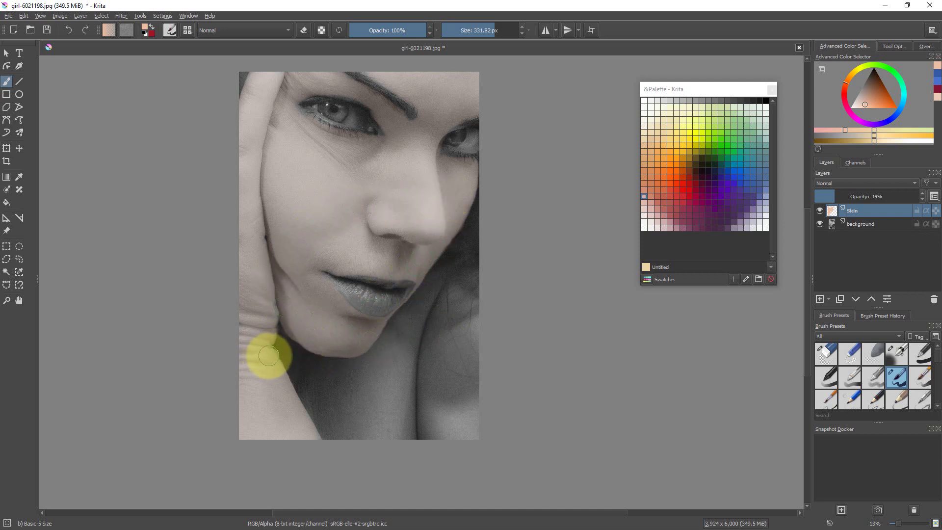
{"action": "mouse_move", "coordinate": [268, 354]}
{"action": "left_mouse_down"}
{"action": "mouse_move", "coordinate": [403, 288]}
{"action": "mouse_move", "coordinate": [540, 299]}
{"action": "mouse_move", "coordinate": [502, 301]}
{"action": "mouse_move", "coordinate": [374, 208]}
{"action": "mouse_move", "coordinate": [387, 144]}
{"action": "mouse_move", "coordinate": [436, 202]}
{"action": "mouse_move", "coordinate": [309, 122]}
{"action": "mouse_move", "coordinate": [449, 148]}
{"action": "mouse_move", "coordinate": [436, 157]}
{"action": "mouse_move", "coordinate": [439, 178]}
{"action": "mouse_move", "coordinate": [471, 206]}
{"action": "mouse_move", "coordinate": [455, 213]}
{"action": "mouse_move", "coordinate": [403, 290]}
{"action": "mouse_move", "coordinate": [558, 298]}
{"action": "mouse_move", "coordinate": [717, 275]}
{"action": "left_mouse_up"}
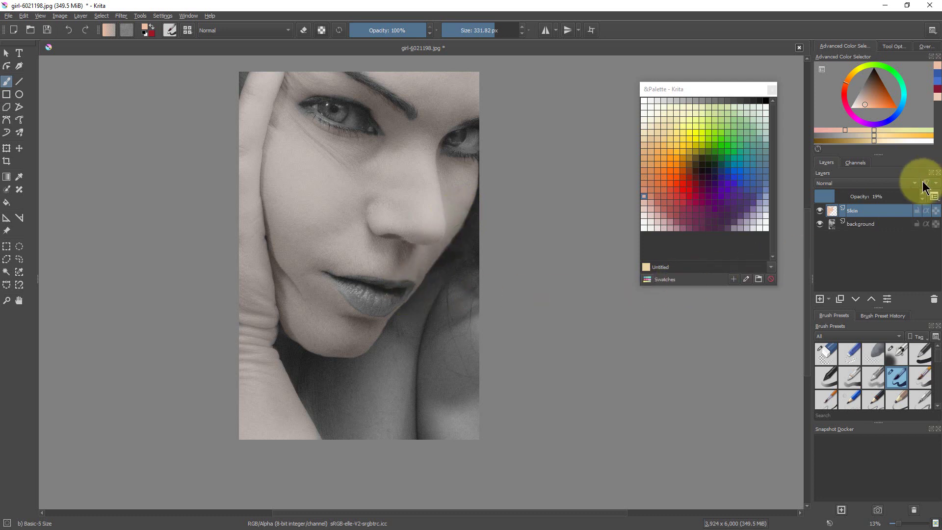
Step: Add a paint layer named Lips above the Skin layer and choose a muted red as the painting color
{"action": "left_click", "coordinate": [80, 17]}
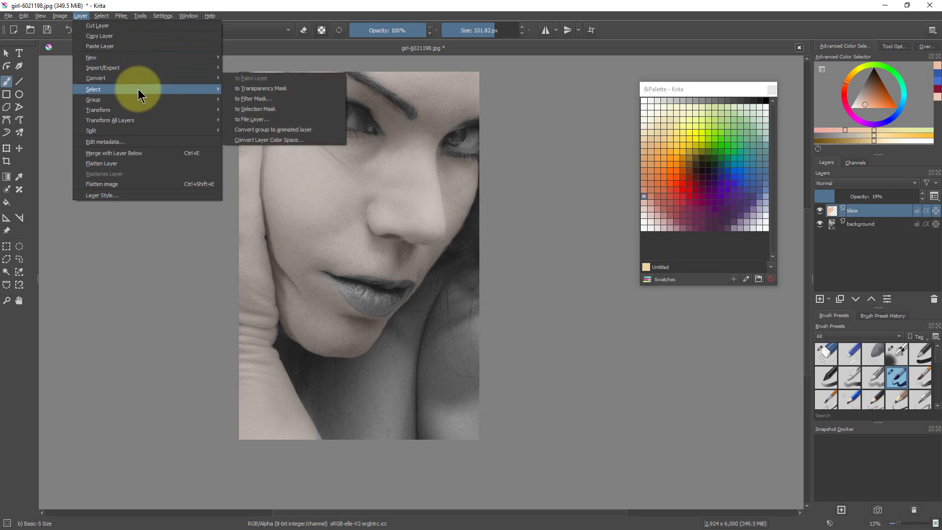
{"action": "mouse_move", "coordinate": [173, 57]}
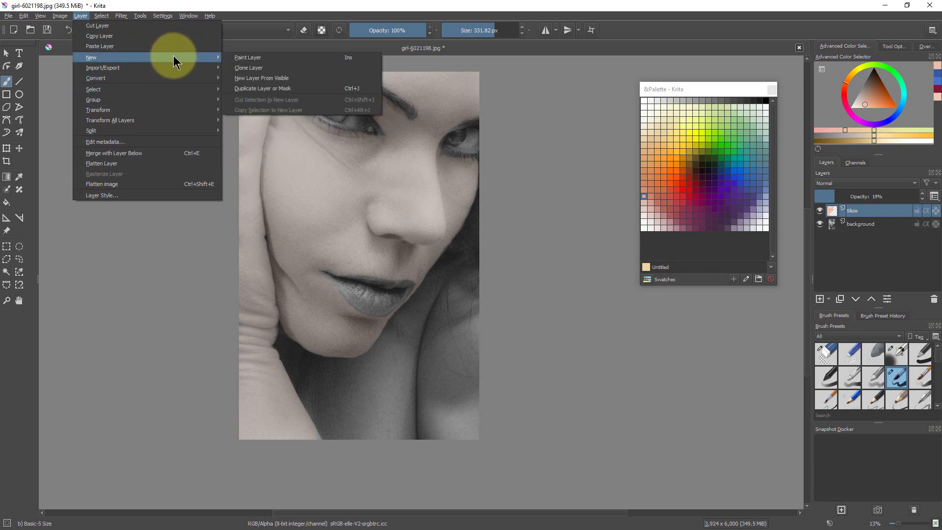
{"action": "left_click", "coordinate": [246, 60]}
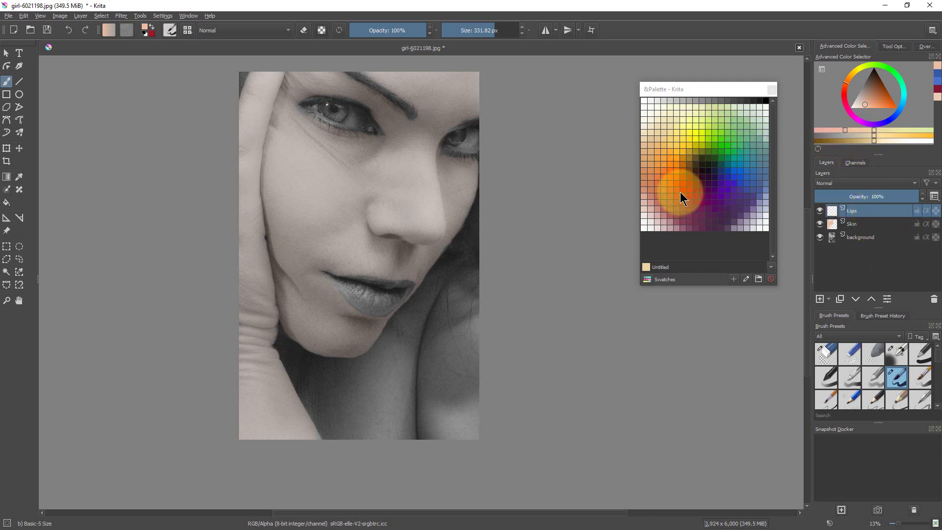
{"action": "left_click", "coordinate": [671, 204]}
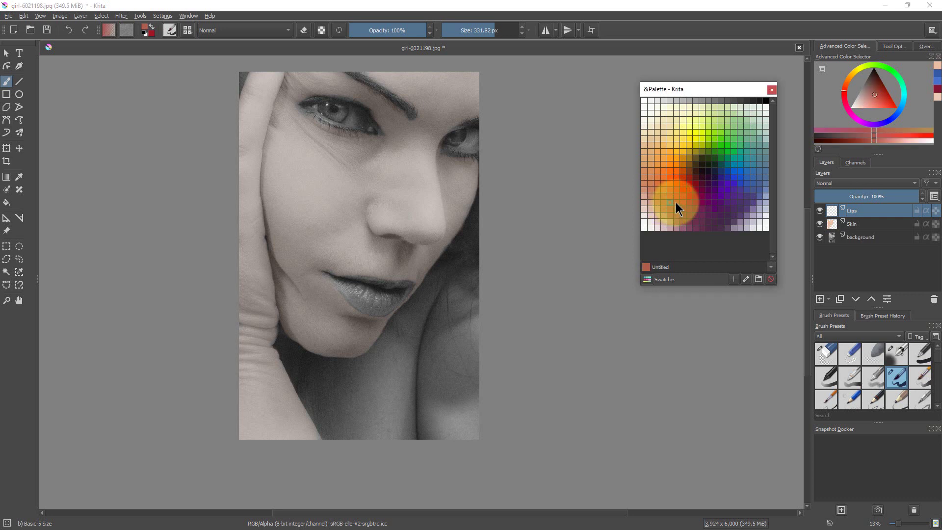
{"action": "left_click", "coordinate": [865, 139]}
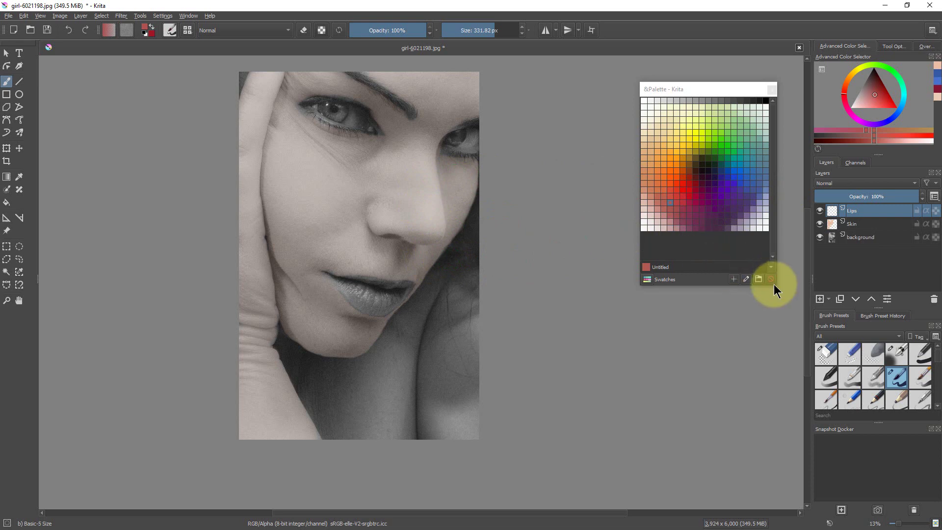
Step: Paint the lips muted red with a brush of about 135 px and lower the Lips layer's opacity to 33%
{"action": "left_click", "coordinate": [903, 524]}
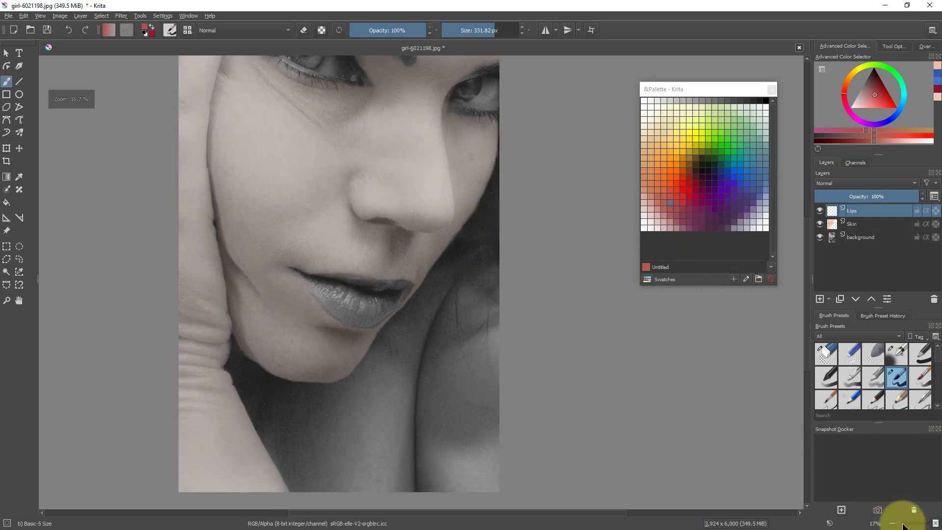
{"action": "left_click", "coordinate": [903, 524]}
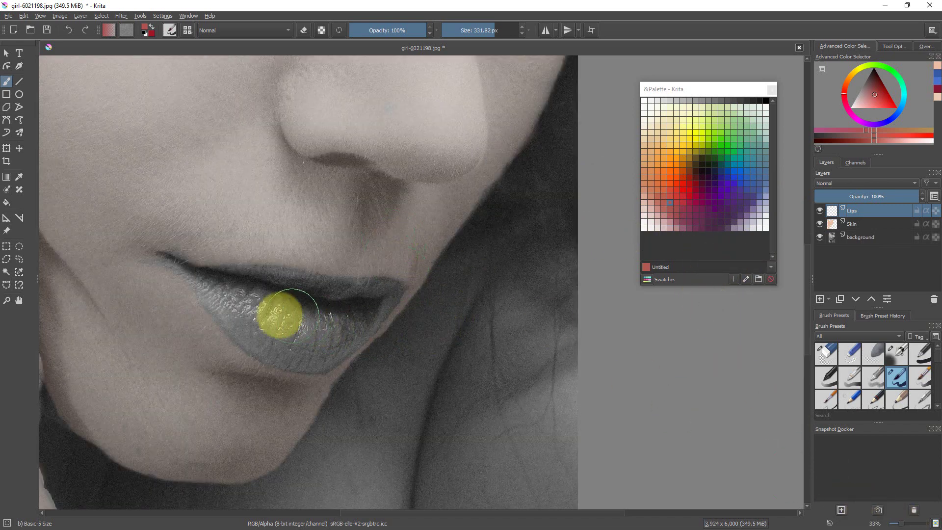
{"action": "left_click_drag", "start_coordinate": [488, 31], "coordinate": [480, 31]}
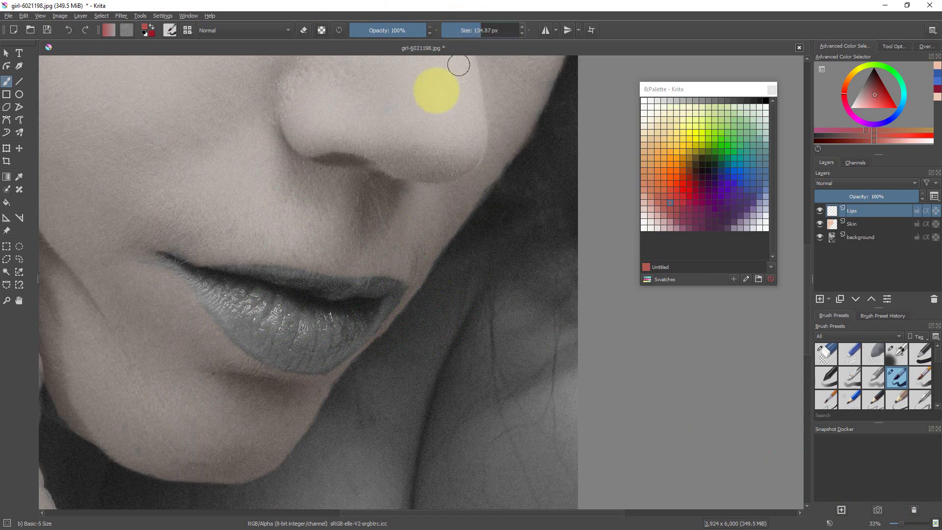
{"action": "mouse_move", "coordinate": [229, 310]}
{"action": "left_mouse_down"}
{"action": "mouse_move", "coordinate": [210, 289]}
{"action": "mouse_move", "coordinate": [225, 316]}
{"action": "left_mouse_up"}
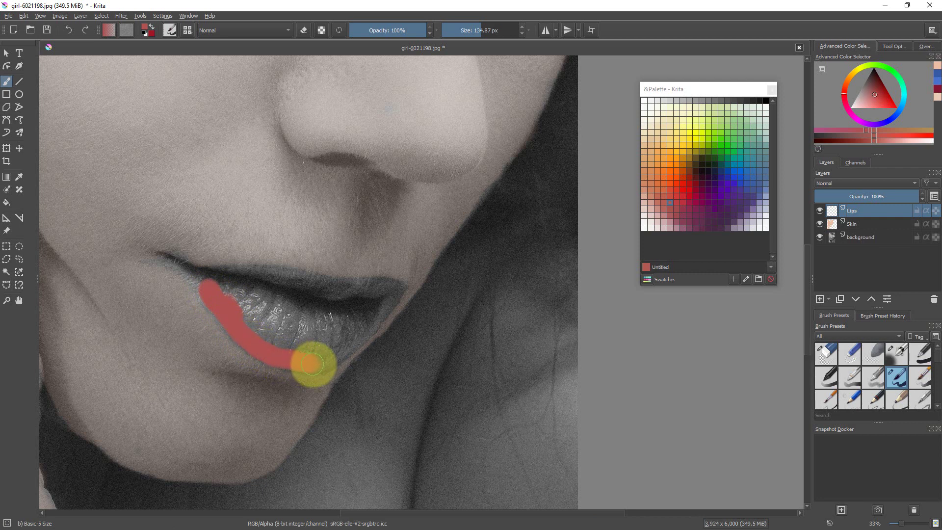
{"action": "mouse_move", "coordinate": [325, 364]}
{"action": "left_mouse_down"}
{"action": "mouse_move", "coordinate": [242, 310]}
{"action": "mouse_move", "coordinate": [301, 341]}
{"action": "mouse_move", "coordinate": [267, 331]}
{"action": "mouse_move", "coordinate": [270, 339]}
{"action": "mouse_move", "coordinate": [318, 344]}
{"action": "mouse_move", "coordinate": [252, 316]}
{"action": "left_mouse_up"}
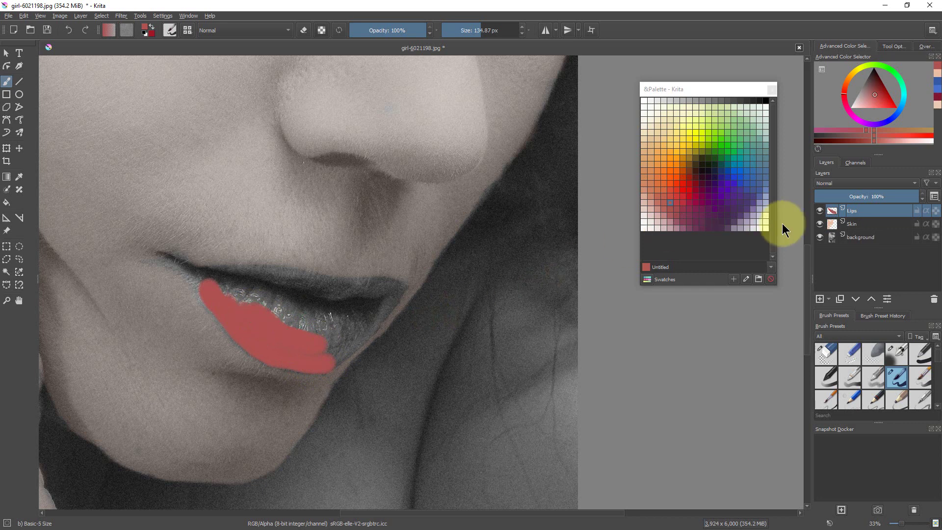
{"action": "left_click_drag", "start_coordinate": [906, 196], "coordinate": [869, 196]}
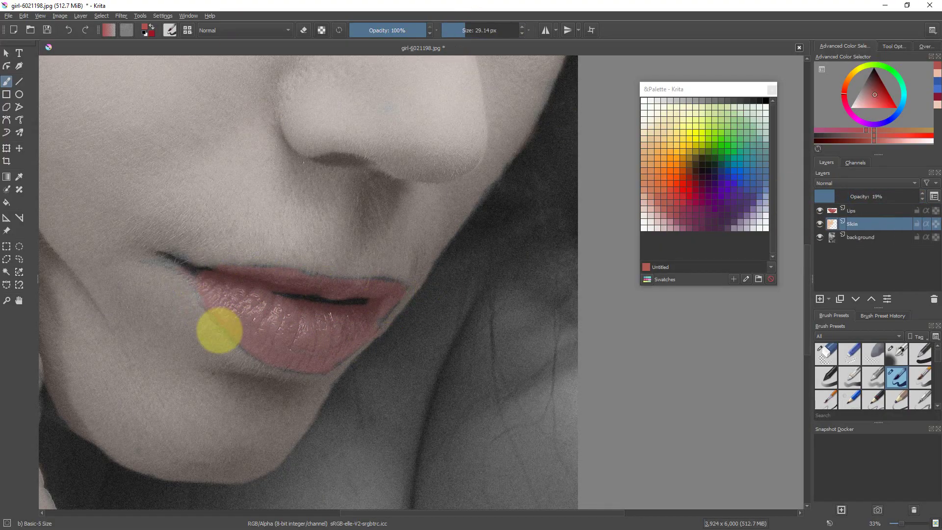
Step: Undo the stroke made on the Skin layer and fill the lip edges and corner on the Lips layer with a brush of about 49 px
{"action": "left_click", "coordinate": [24, 15]}
{"action": "left_click", "coordinate": [31, 25]}
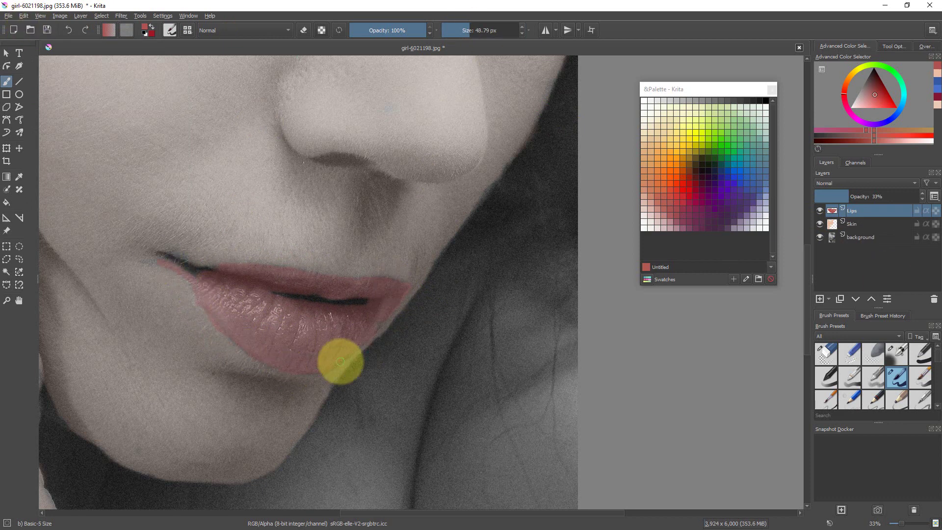
{"action": "left_click", "coordinate": [902, 521]}
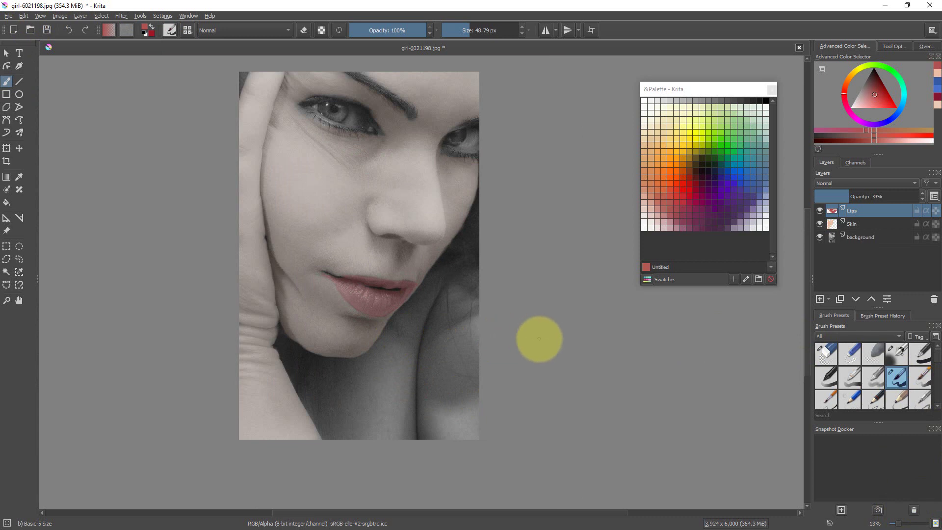
{"action": "mouse_move", "coordinate": [375, 288]}
{"action": "left_mouse_down"}
{"action": "mouse_move", "coordinate": [377, 316]}
{"action": "mouse_move", "coordinate": [352, 295]}
{"action": "mouse_move", "coordinate": [396, 312]}
{"action": "left_mouse_up"}
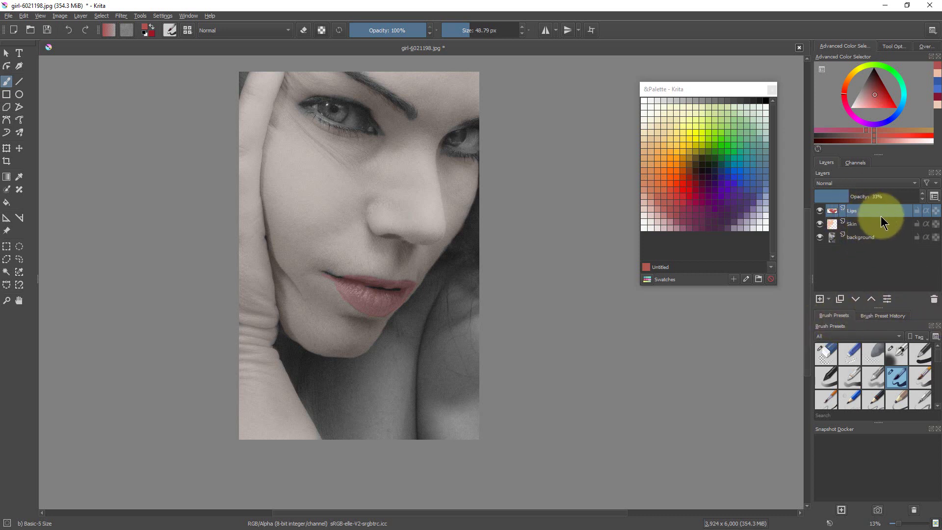
Step: Add a paint layer named Eyes above the Lips layer
{"action": "left_click", "coordinate": [167, 15]}
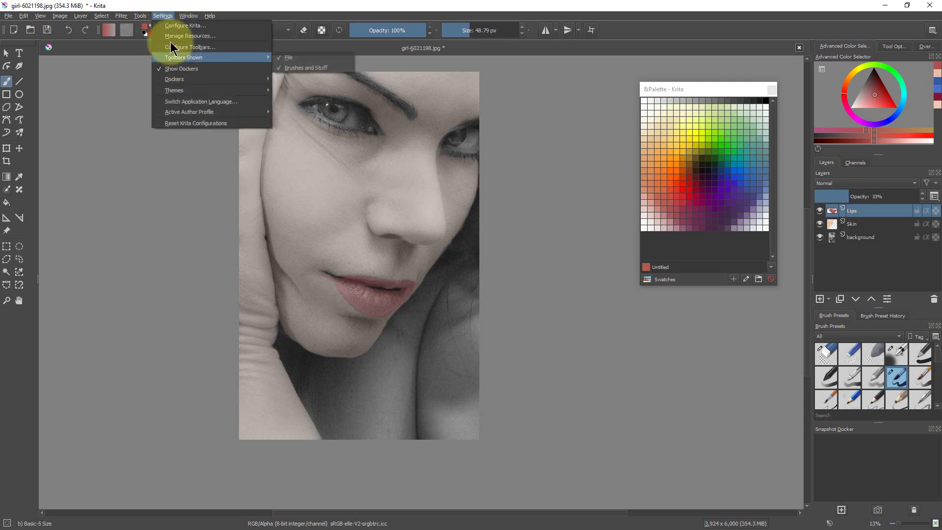
{"action": "mouse_move", "coordinate": [87, 18]}
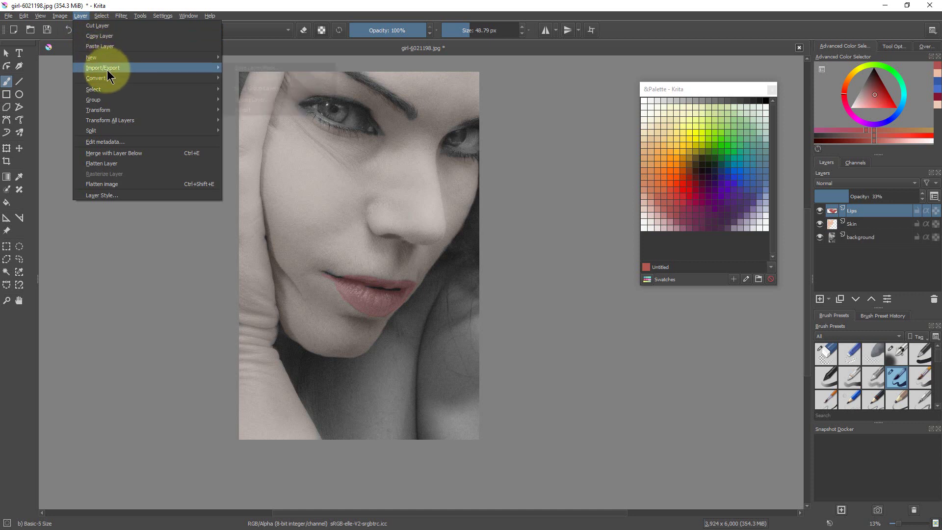
{"action": "mouse_move", "coordinate": [153, 59]}
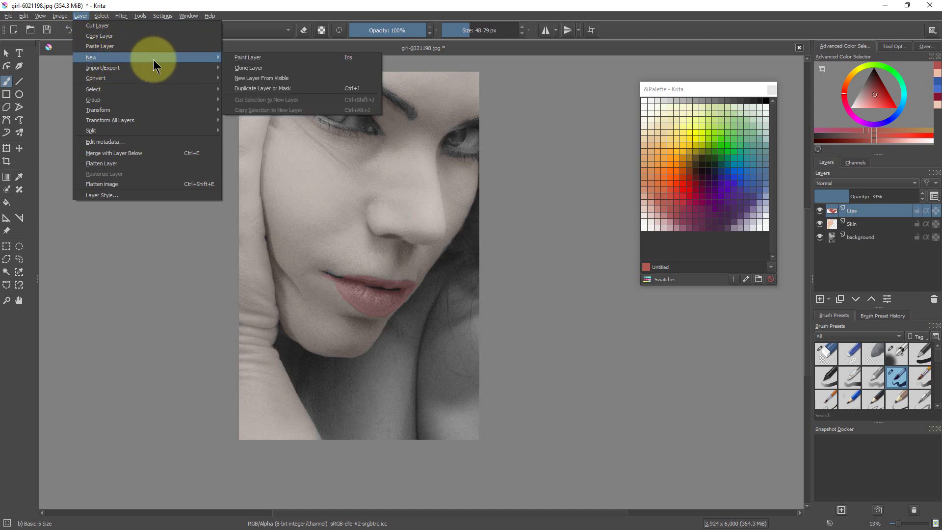
{"action": "left_click", "coordinate": [257, 58]}
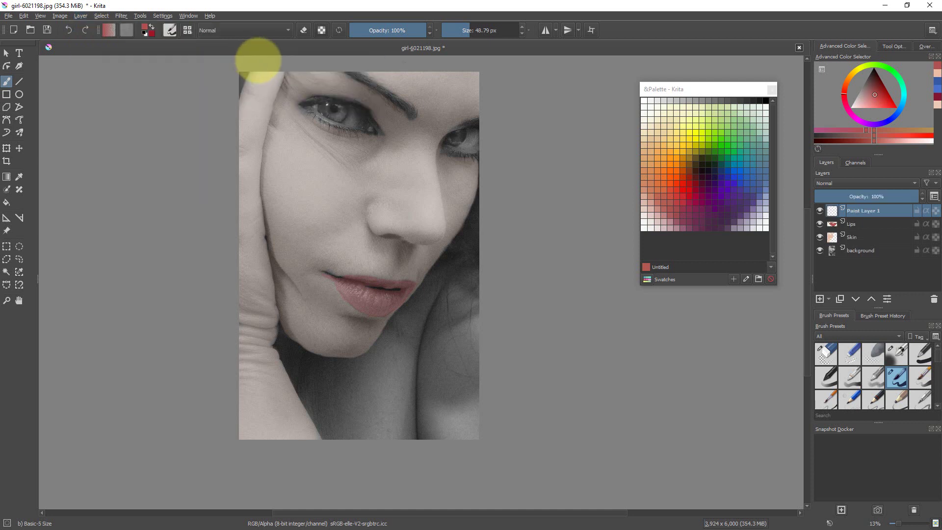
{"action": "double_click", "coordinate": [887, 210]}
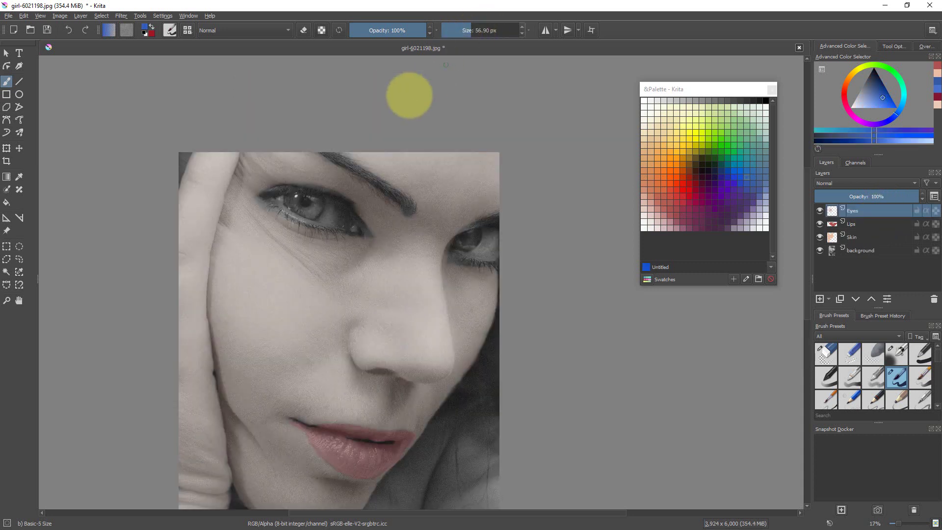
Step: Paint the iris of the fully visible eye blue with a brush of about 57 px and lower the Eyes layer's opacity to 23%
{"action": "left_click_drag", "start_coordinate": [303, 201], "coordinate": [295, 205]}
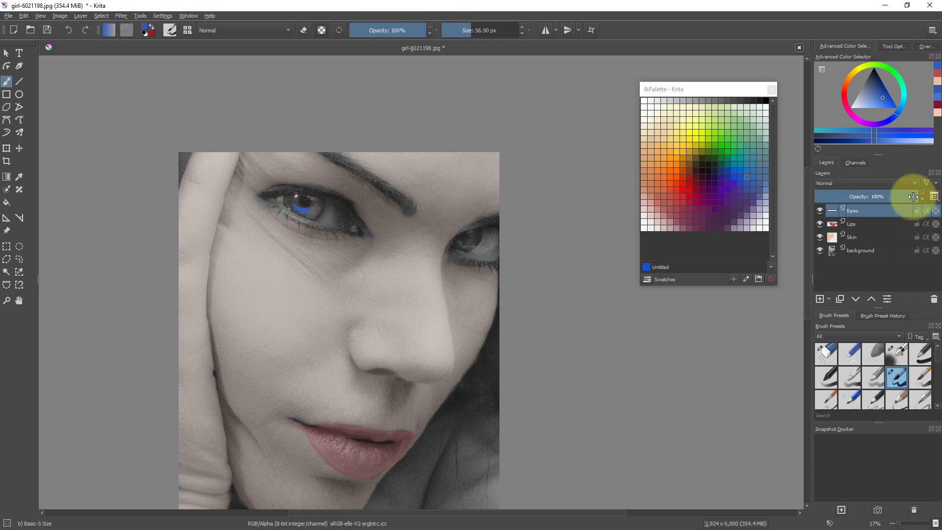
{"action": "left_click_drag", "start_coordinate": [914, 197], "coordinate": [840, 196]}
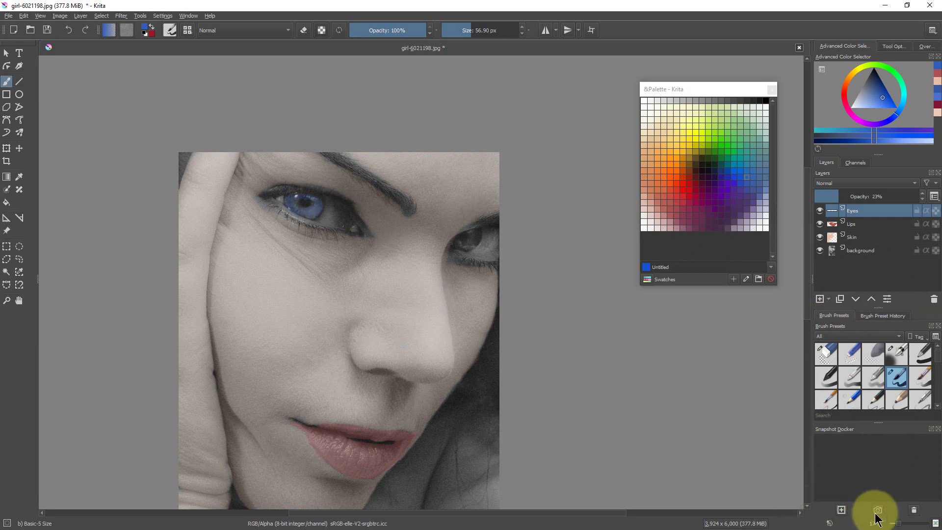
{"action": "left_click", "coordinate": [894, 524]}
{"action": "scroll", "coordinate": [896, 524], "scroll_direction": "up", "scroll_amount": 3}
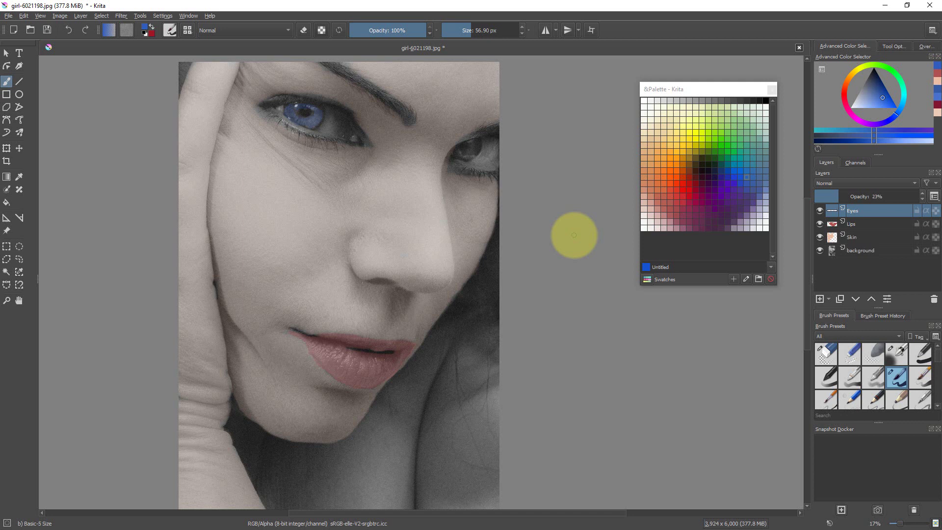
Step: Lower the Lips layer's opacity to 17% and the Skin layer's opacity to 9%
{"action": "left_click", "coordinate": [863, 223]}
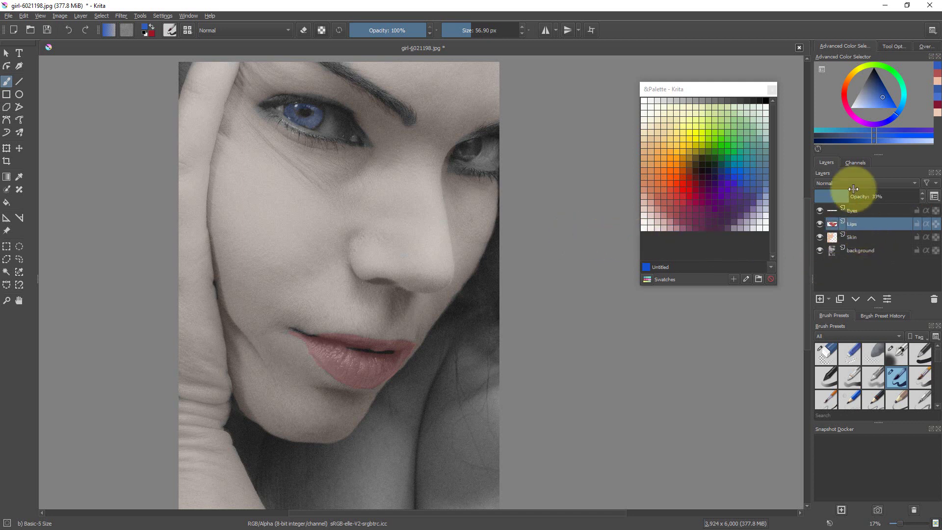
{"action": "left_click_drag", "start_coordinate": [854, 189], "coordinate": [832, 200]}
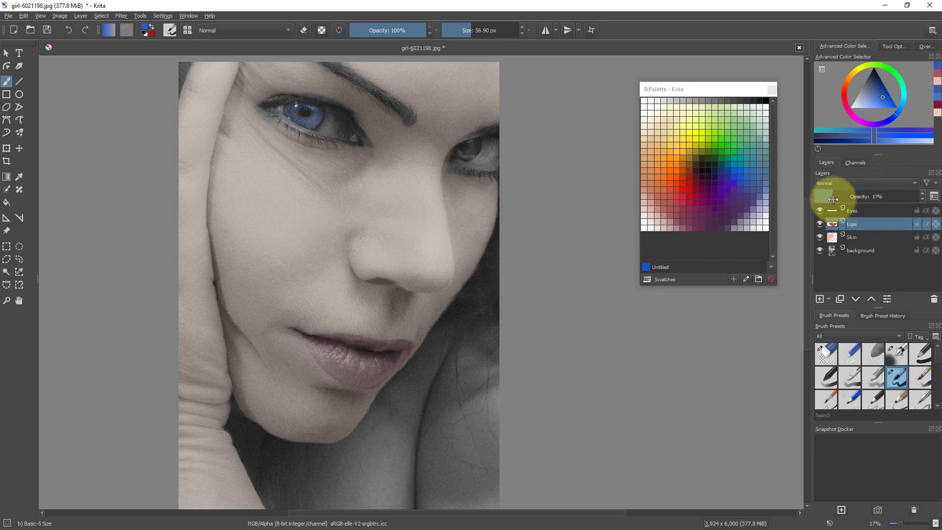
{"action": "mouse_move", "coordinate": [851, 219]}
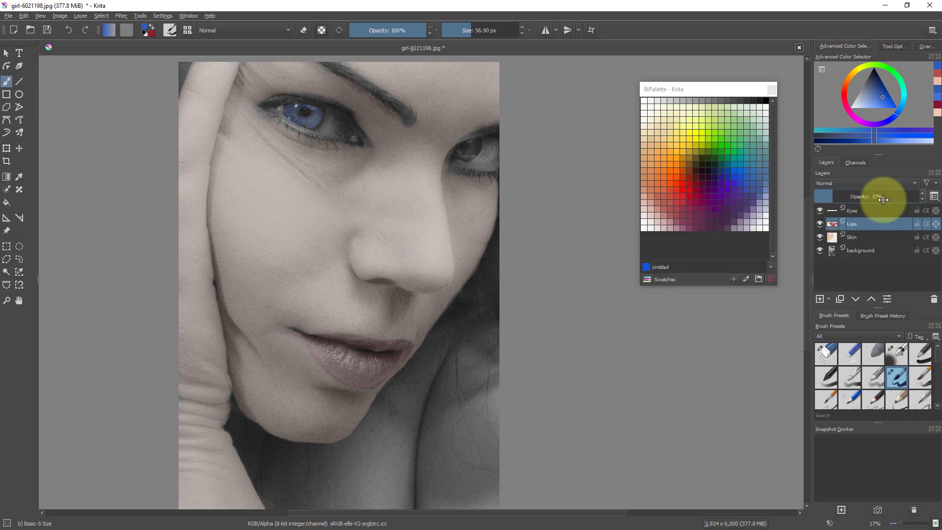
{"action": "left_click", "coordinate": [863, 240]}
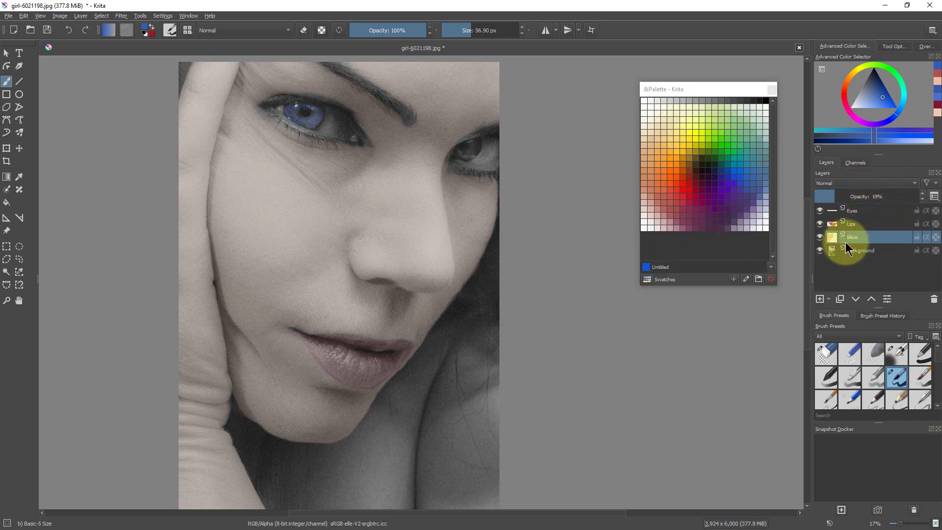
{"action": "left_click_drag", "start_coordinate": [833, 199], "coordinate": [825, 199]}
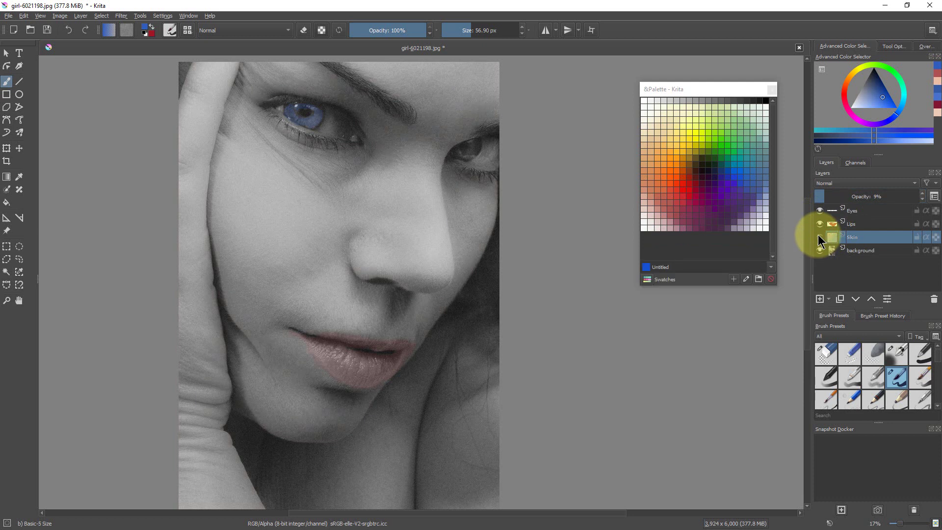
Step: Hide the Skin and Lips layers
{"action": "mouse_move", "coordinate": [819, 240]}
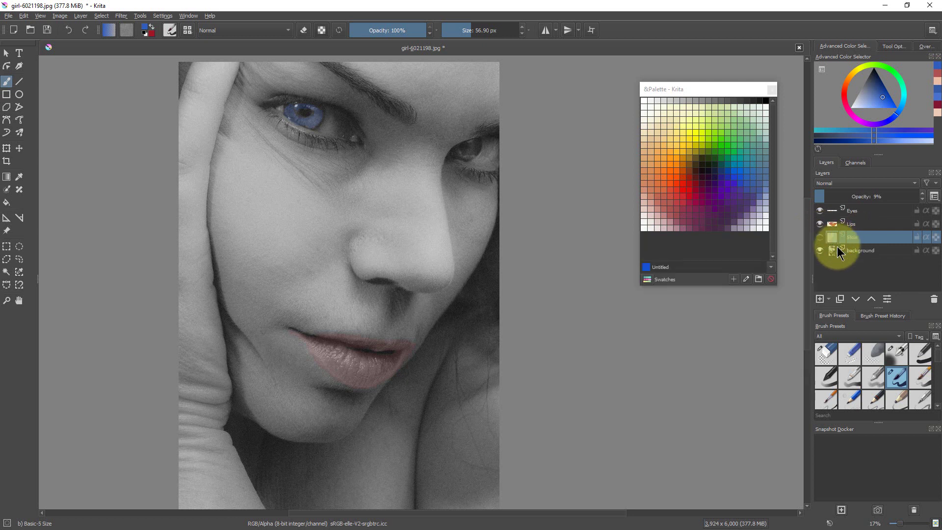
{"action": "left_click", "coordinate": [820, 224]}
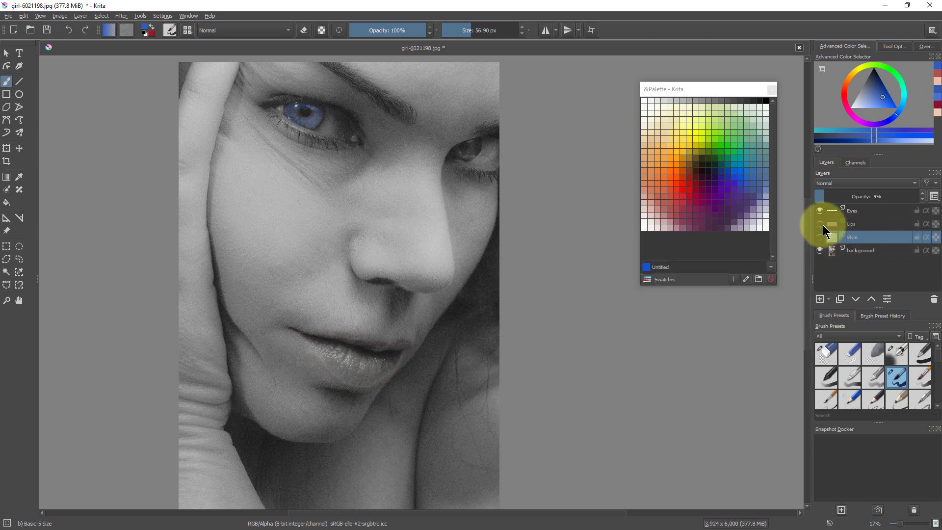
{"action": "mouse_move", "coordinate": [823, 225]}
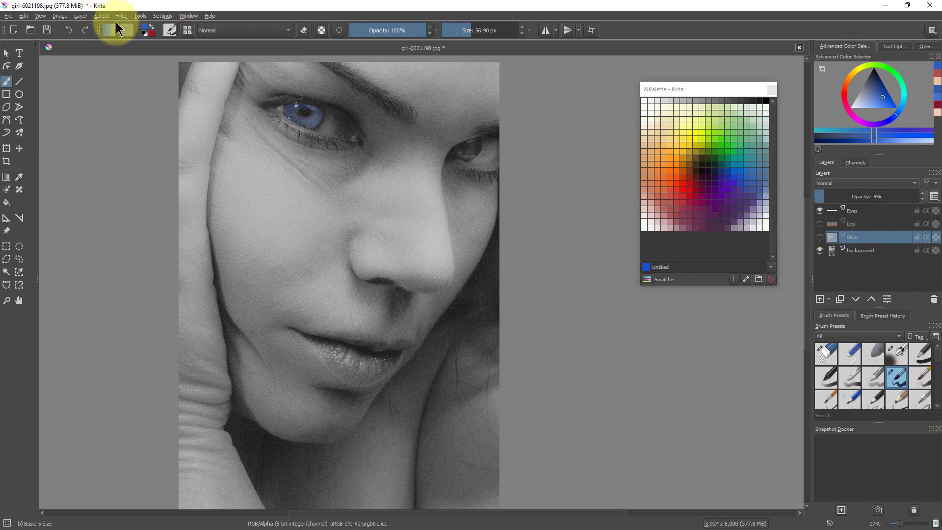
Step: Add a paint layer above the Skin layer and name it Skin 2
{"action": "left_click", "coordinate": [82, 22]}
{"action": "mouse_move", "coordinate": [212, 57]}
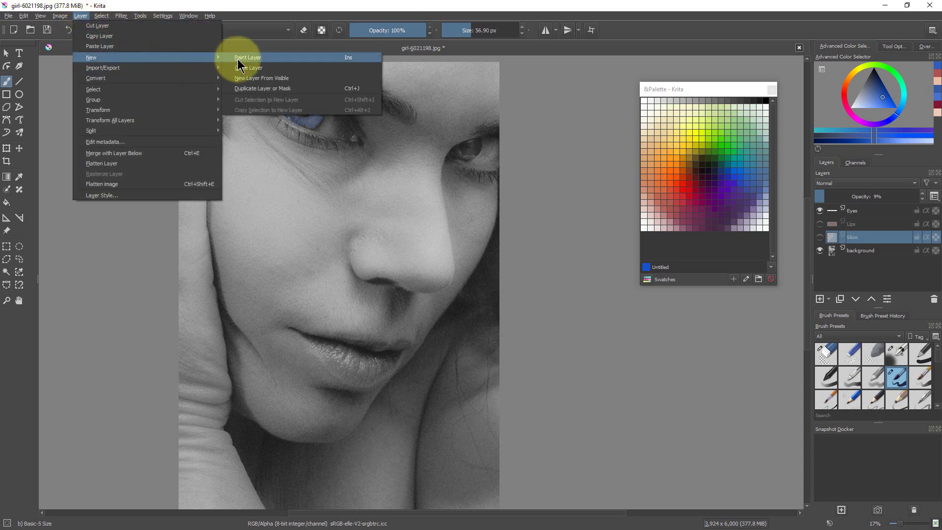
{"action": "left_click", "coordinate": [241, 63]}
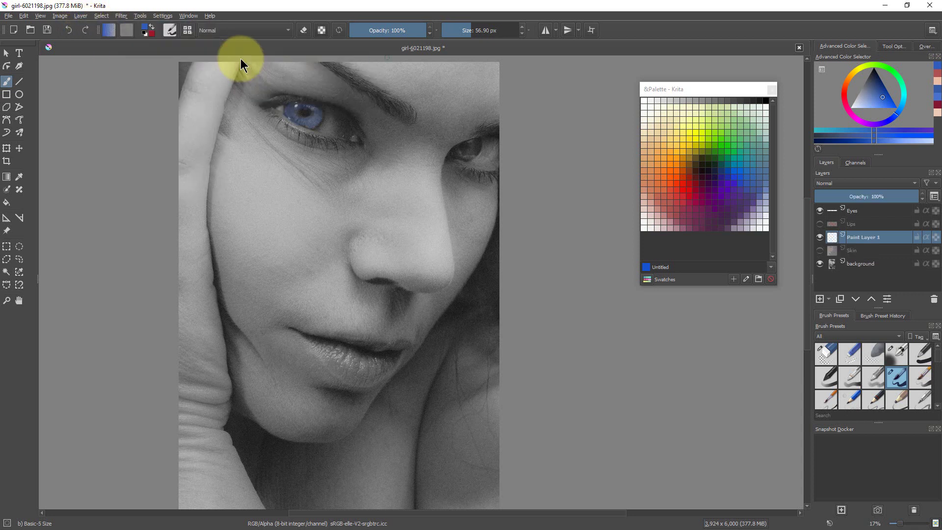
{"action": "double_click", "coordinate": [875, 239]}
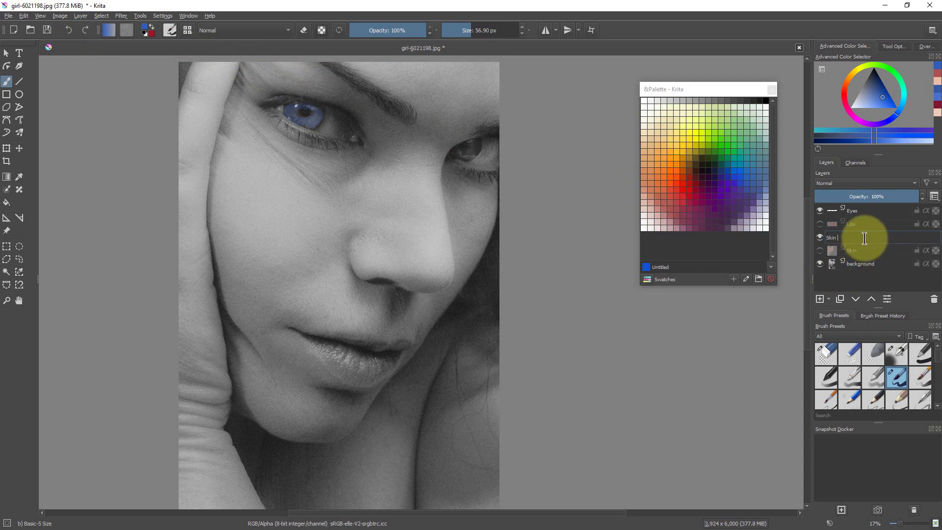
{"action": "key", "text": "Return"}
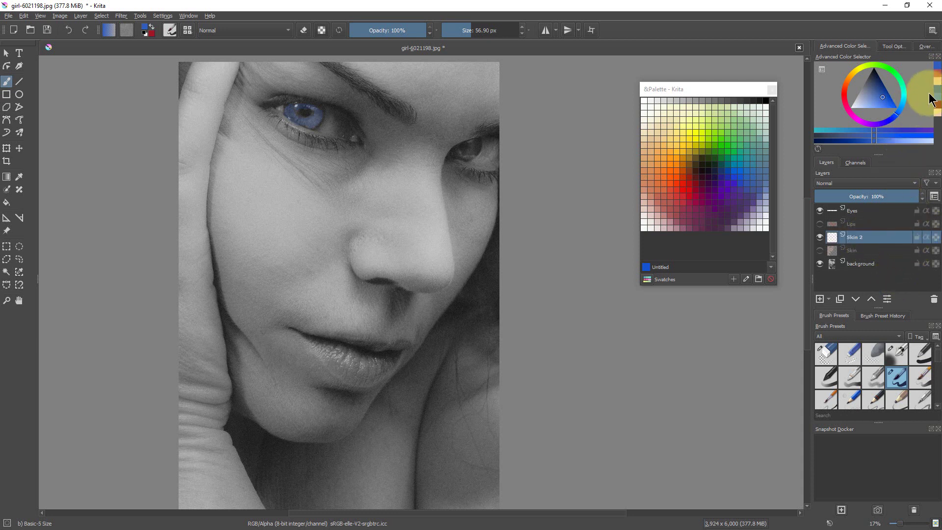
Step: Paint the cheek below the fully visible eye light peach on the Skin 2 layer with a 198.50 px brush at 28% opacity
{"action": "scroll", "coordinate": [939, 103], "scroll_direction": "up", "scroll_amount": 2}
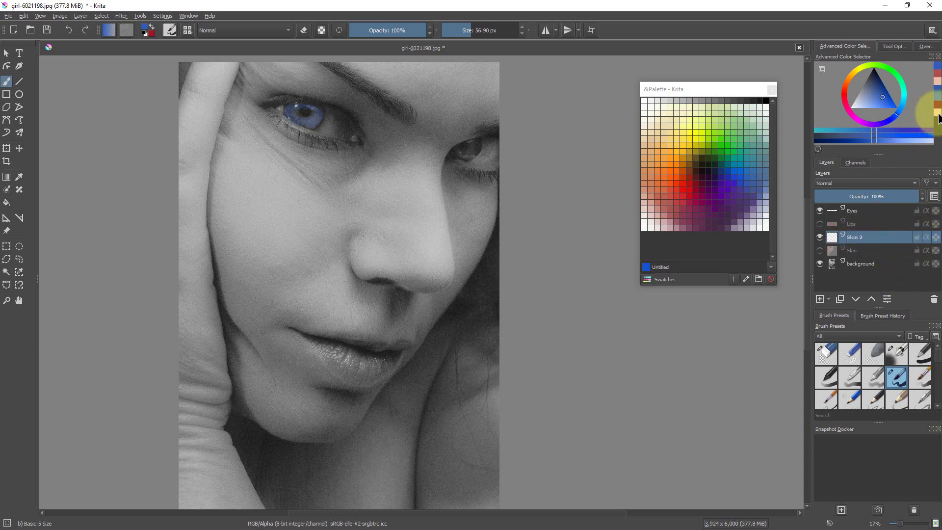
{"action": "left_click", "coordinate": [939, 114]}
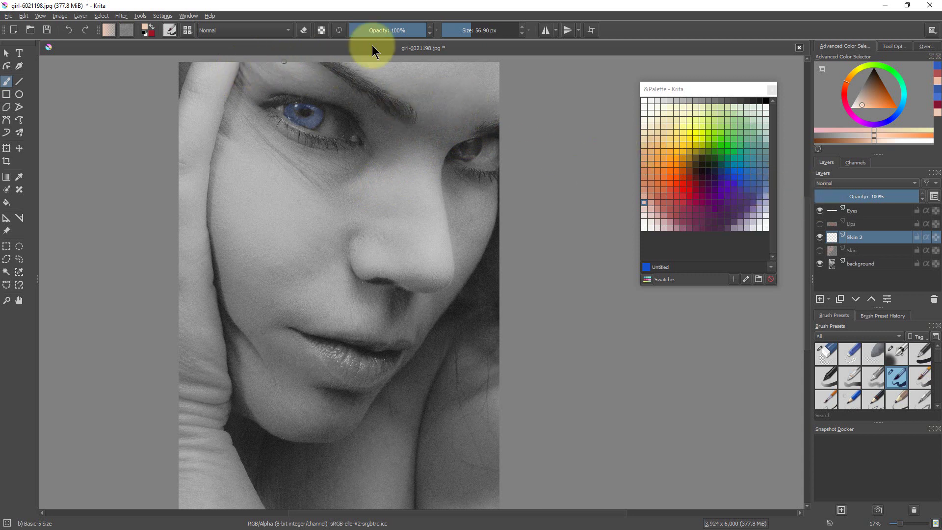
{"action": "left_click_drag", "start_coordinate": [479, 30], "coordinate": [486, 30]}
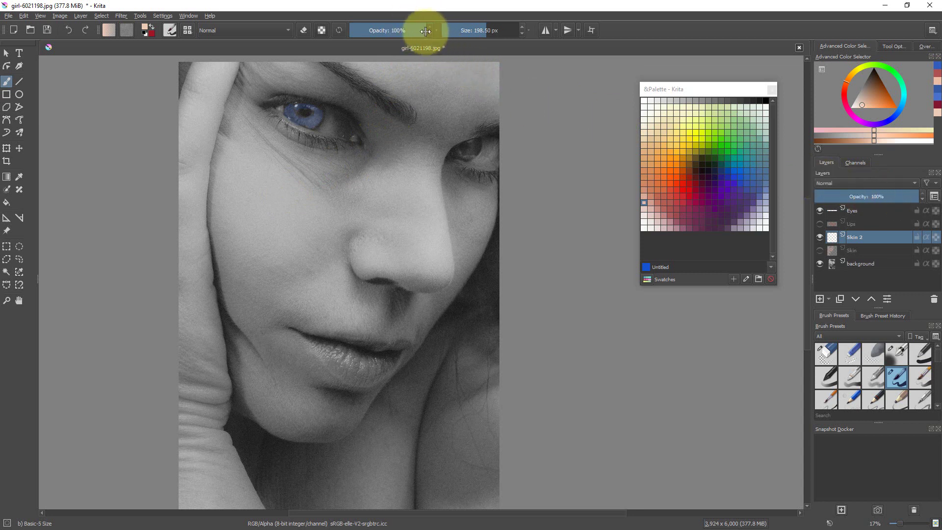
{"action": "left_click_drag", "start_coordinate": [424, 31], "coordinate": [371, 29]}
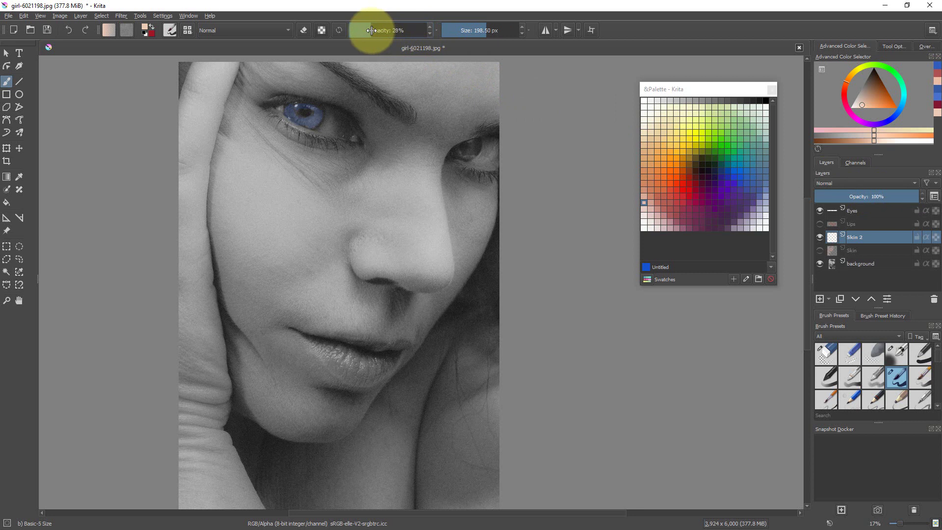
{"action": "mouse_move", "coordinate": [257, 206]}
{"action": "left_mouse_down"}
{"action": "mouse_move", "coordinate": [310, 206]}
{"action": "mouse_move", "coordinate": [266, 193]}
{"action": "mouse_move", "coordinate": [310, 199]}
{"action": "mouse_move", "coordinate": [293, 183]}
{"action": "mouse_move", "coordinate": [260, 222]}
{"action": "mouse_move", "coordinate": [363, 192]}
{"action": "mouse_move", "coordinate": [274, 175]}
{"action": "mouse_move", "coordinate": [316, 202]}
{"action": "mouse_move", "coordinate": [369, 202]}
{"action": "mouse_move", "coordinate": [296, 235]}
{"action": "mouse_move", "coordinate": [280, 218]}
{"action": "mouse_move", "coordinate": [298, 216]}
{"action": "mouse_move", "coordinate": [285, 185]}
{"action": "mouse_move", "coordinate": [309, 190]}
{"action": "mouse_move", "coordinate": [283, 218]}
{"action": "mouse_move", "coordinate": [316, 198]}
{"action": "mouse_move", "coordinate": [299, 198]}
{"action": "mouse_move", "coordinate": [285, 210]}
{"action": "mouse_move", "coordinate": [319, 202]}
{"action": "mouse_move", "coordinate": [284, 213]}
{"action": "mouse_move", "coordinate": [320, 197]}
{"action": "mouse_move", "coordinate": [295, 213]}
{"action": "mouse_move", "coordinate": [316, 221]}
{"action": "mouse_move", "coordinate": [315, 200]}
{"action": "mouse_move", "coordinate": [283, 212]}
{"action": "mouse_move", "coordinate": [408, 172]}
{"action": "mouse_move", "coordinate": [505, 116]}
{"action": "mouse_move", "coordinate": [271, 226]}
{"action": "mouse_move", "coordinate": [296, 208]}
{"action": "mouse_move", "coordinate": [284, 208]}
{"action": "mouse_move", "coordinate": [419, 182]}
{"action": "mouse_move", "coordinate": [318, 180]}
{"action": "mouse_move", "coordinate": [272, 141]}
{"action": "mouse_move", "coordinate": [299, 163]}
{"action": "mouse_move", "coordinate": [280, 146]}
{"action": "mouse_move", "coordinate": [314, 156]}
{"action": "mouse_move", "coordinate": [290, 170]}
{"action": "mouse_move", "coordinate": [333, 172]}
{"action": "mouse_move", "coordinate": [290, 157]}
{"action": "mouse_move", "coordinate": [332, 162]}
{"action": "mouse_move", "coordinate": [343, 181]}
{"action": "mouse_move", "coordinate": [309, 174]}
{"action": "mouse_move", "coordinate": [246, 210]}
{"action": "mouse_move", "coordinate": [317, 178]}
{"action": "mouse_move", "coordinate": [303, 194]}
{"action": "mouse_move", "coordinate": [326, 170]}
{"action": "mouse_move", "coordinate": [320, 160]}
{"action": "mouse_move", "coordinate": [294, 164]}
{"action": "mouse_move", "coordinate": [352, 164]}
{"action": "mouse_move", "coordinate": [306, 169]}
{"action": "mouse_move", "coordinate": [347, 168]}
{"action": "mouse_move", "coordinate": [305, 160]}
{"action": "mouse_move", "coordinate": [330, 164]}
{"action": "mouse_move", "coordinate": [338, 178]}
{"action": "mouse_move", "coordinate": [317, 183]}
{"action": "left_mouse_up"}
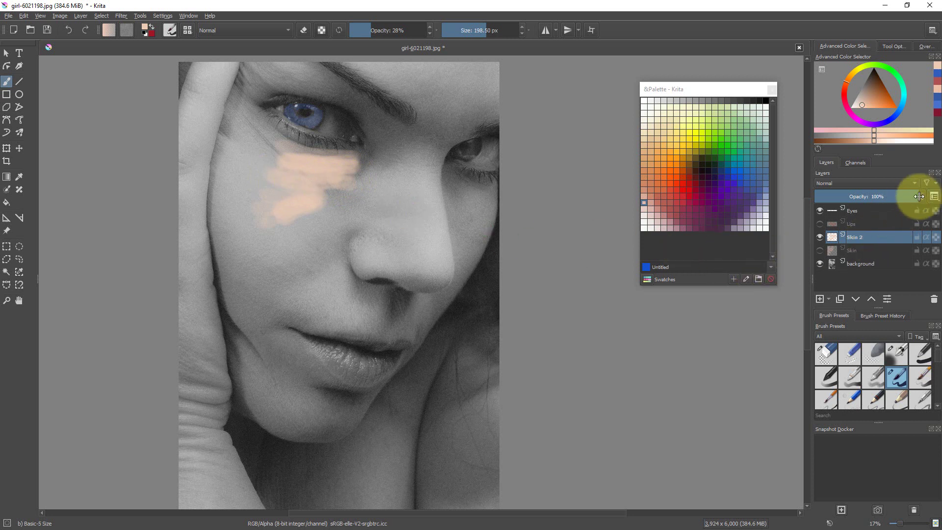
Step: Lower the Skin 2 layer's opacity to 58% and hide the layer
{"action": "left_click_drag", "start_coordinate": [919, 197], "coordinate": [876, 197]}
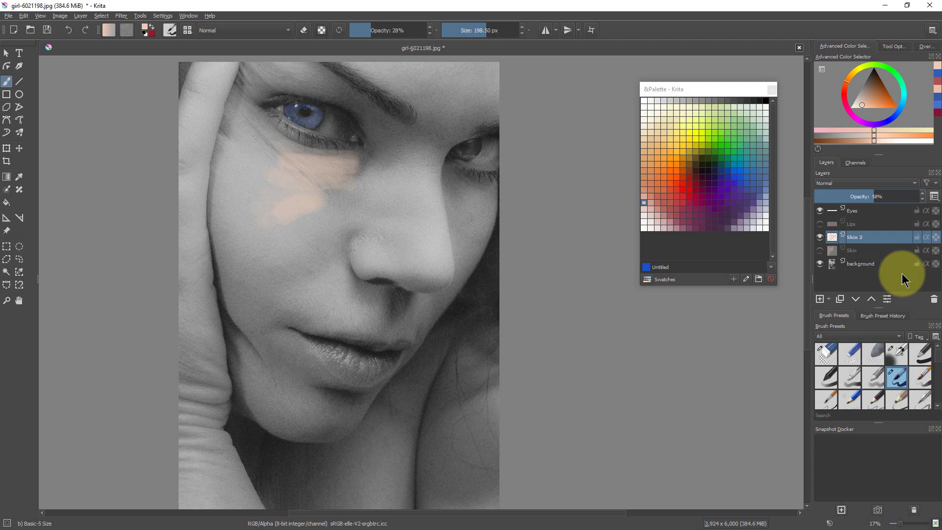
{"action": "left_click", "coordinate": [820, 238]}
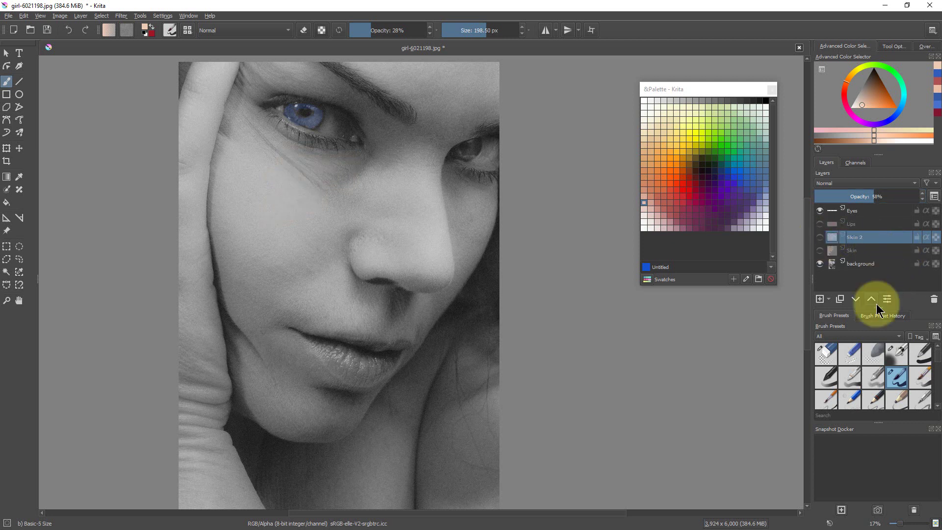